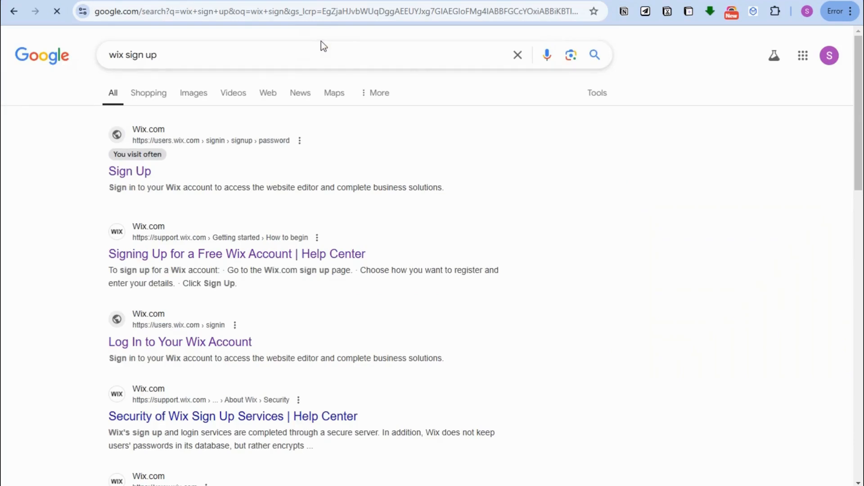
Open the Wix account sign-up result and create a new site from a Studio blank canvas.
click(230, 260)
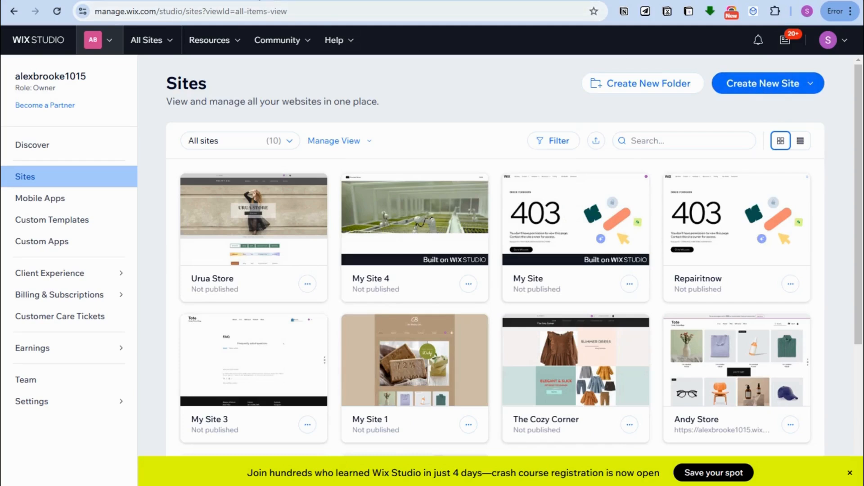
click(808, 85)
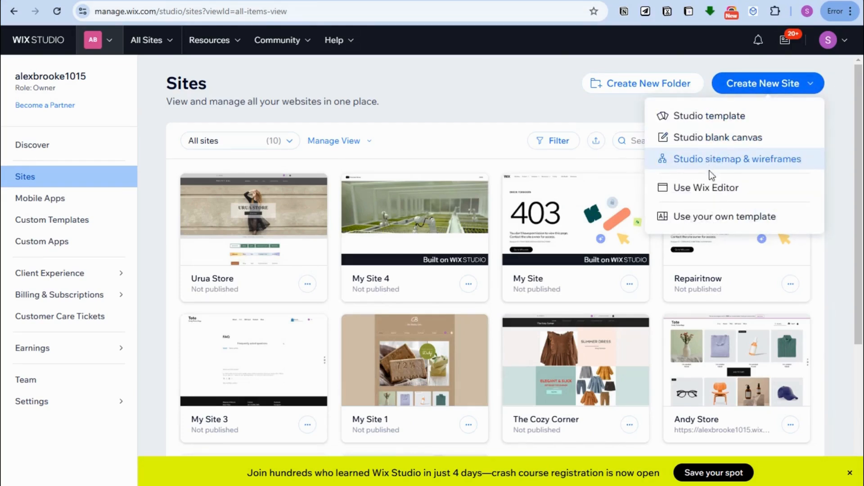
click(710, 138)
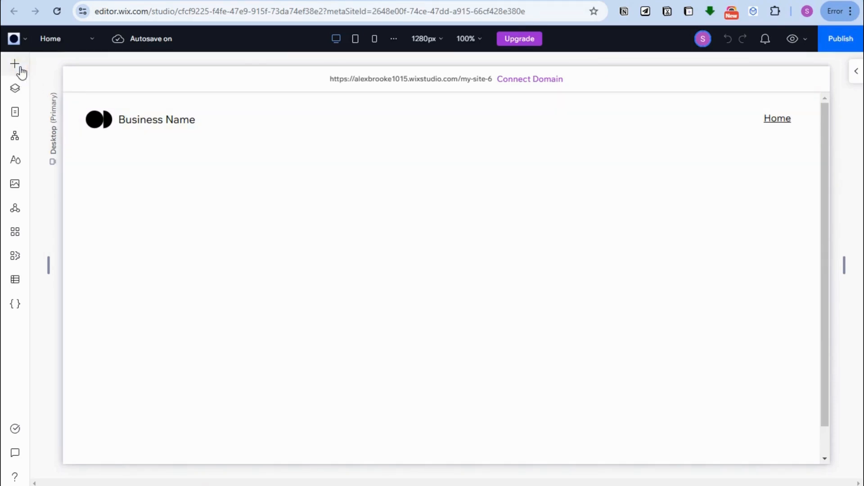
Add an online store to the blank site from the Store elements.
click(15, 65)
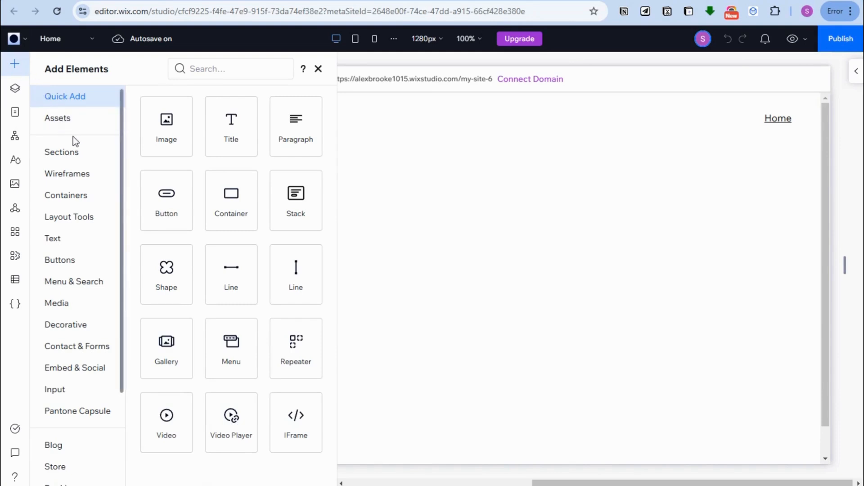
scroll(82, 270, down, 3)
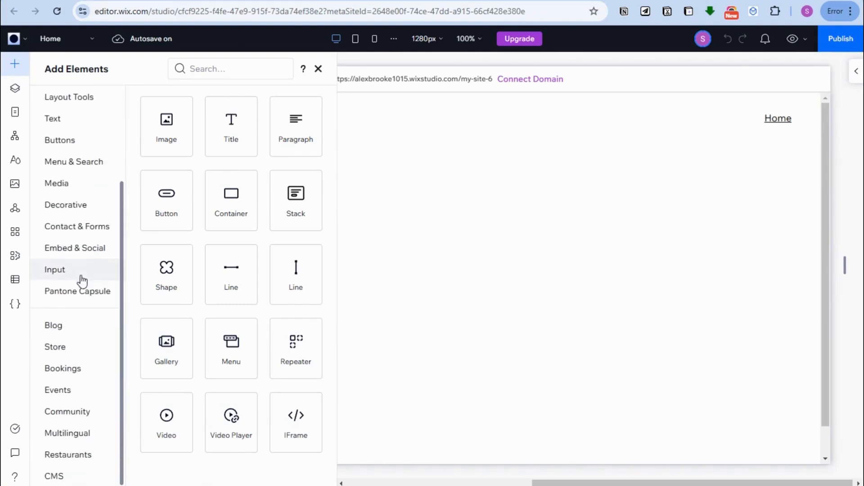
click(62, 350)
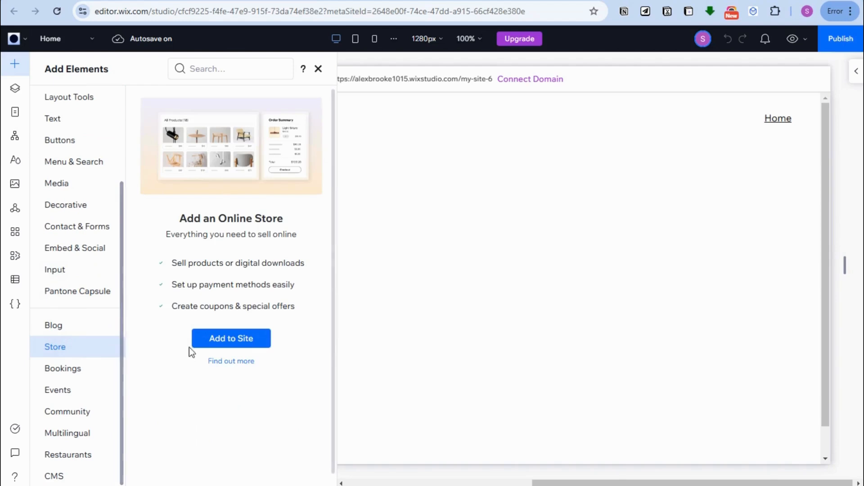
click(230, 345)
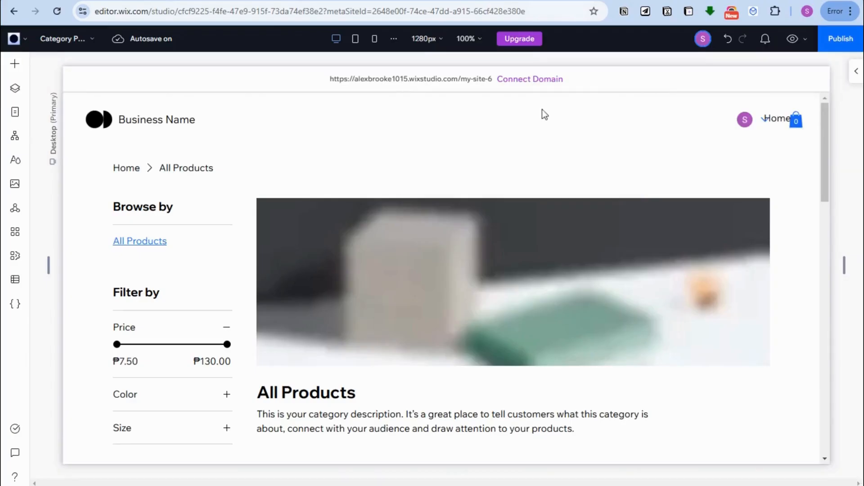
Look through the sample products on the store's category page.
scroll(527, 210, down, 6)
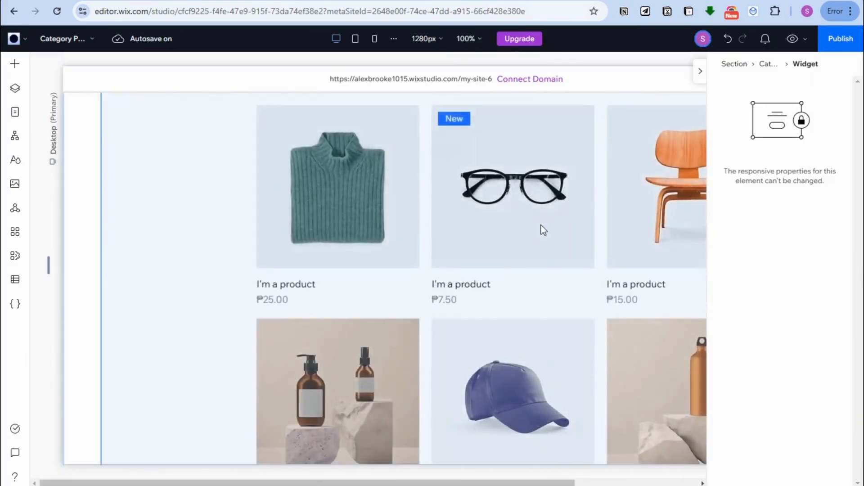
scroll(542, 225, down, 5)
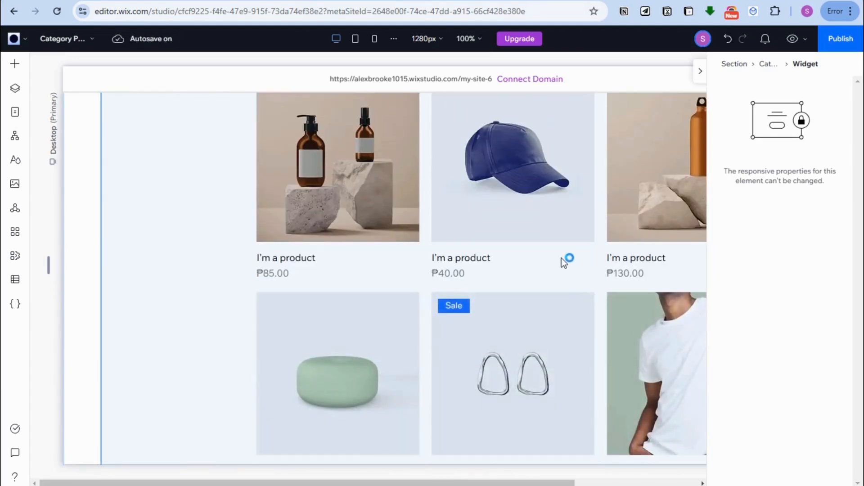
scroll(562, 261, down, 3)
scroll(576, 270, up, 5)
scroll(577, 269, up, 10)
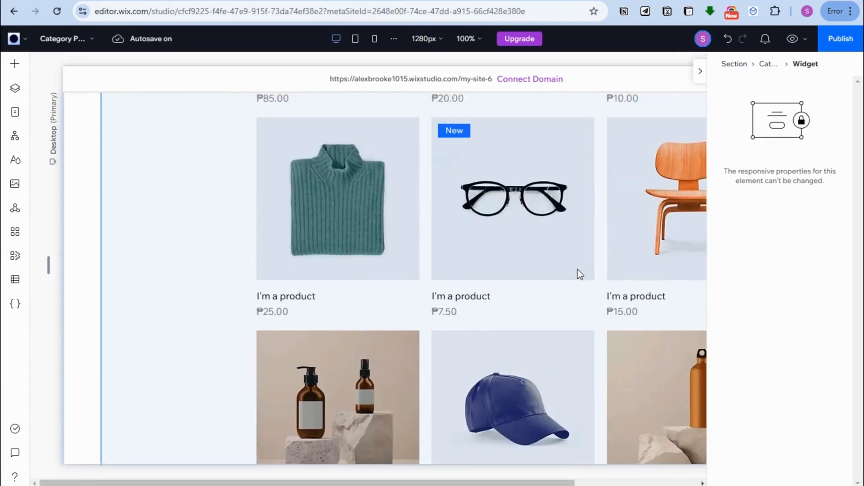
scroll(577, 270, up, 5)
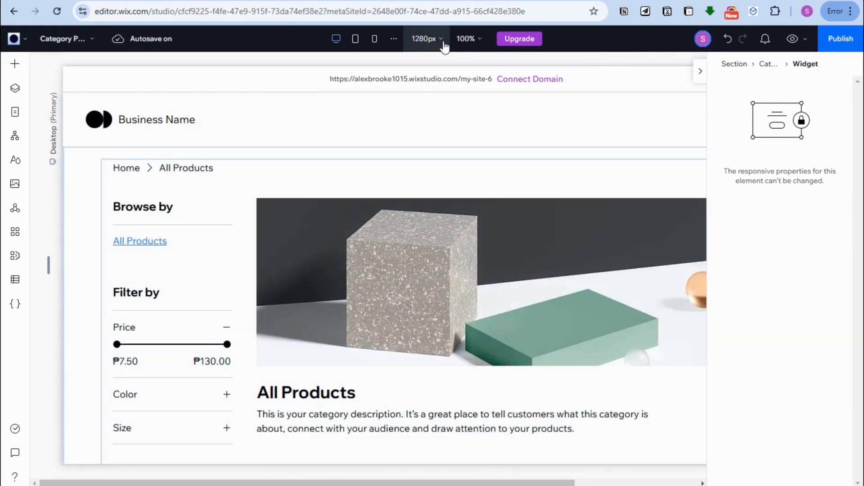
Set the desktop editing size to 1440 px and collapse the inspector beside the canvas.
click(437, 41)
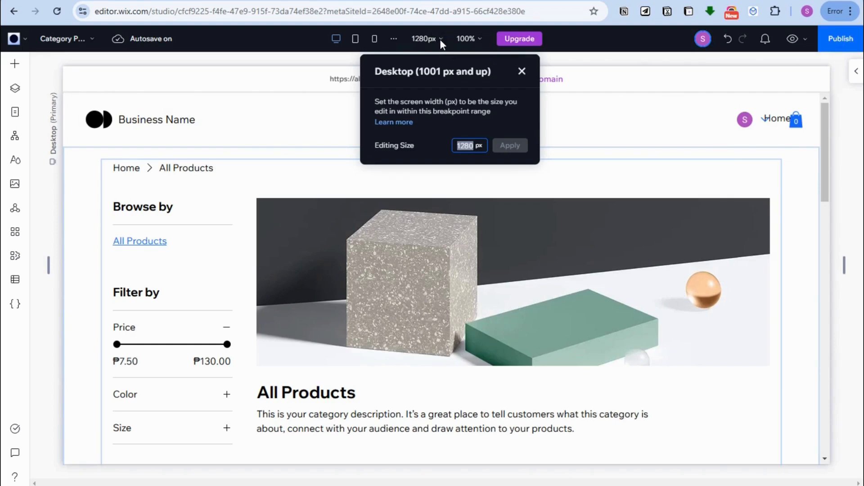
text(1440)
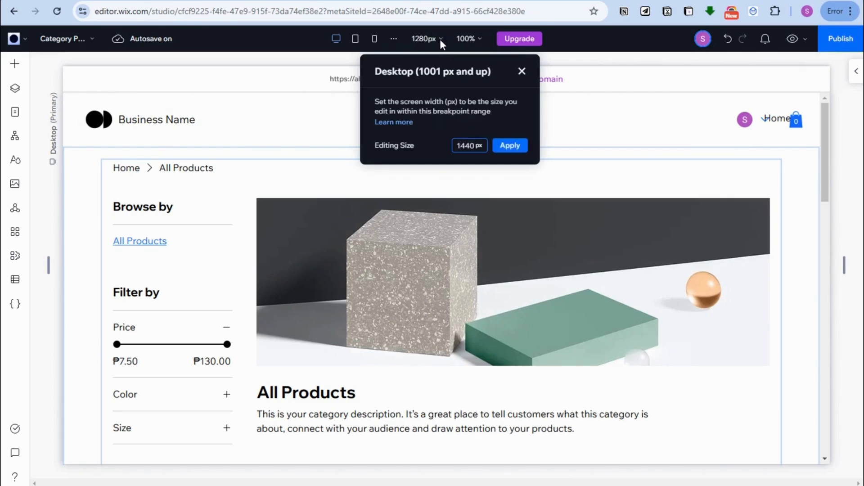
click(524, 146)
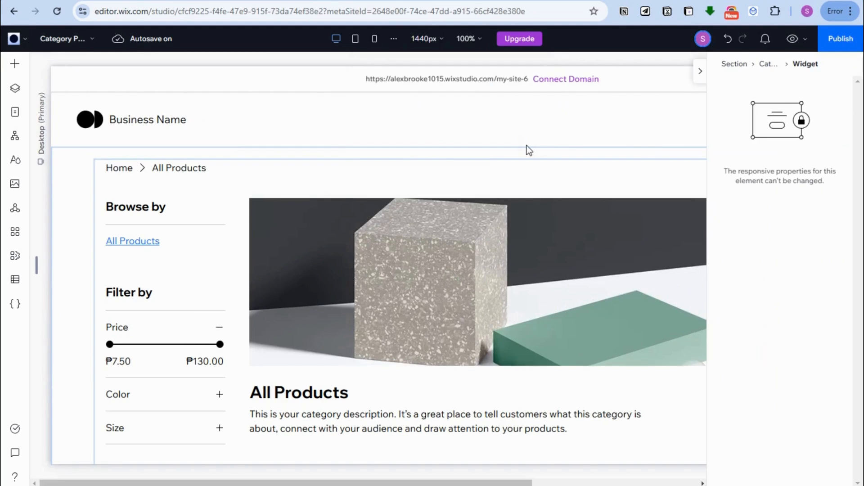
click(700, 70)
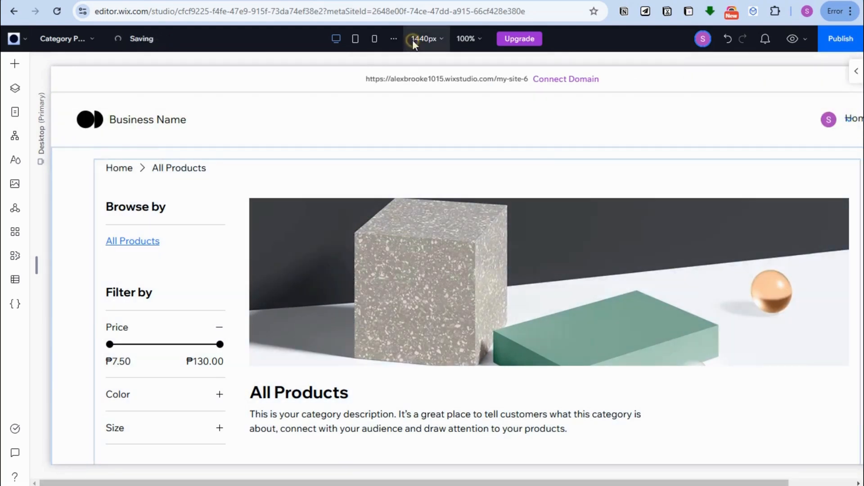
Try a desktop editing size of 1920 px and return it to 1440 px, leaving the inspector collapsed.
click(412, 39)
text(1920)
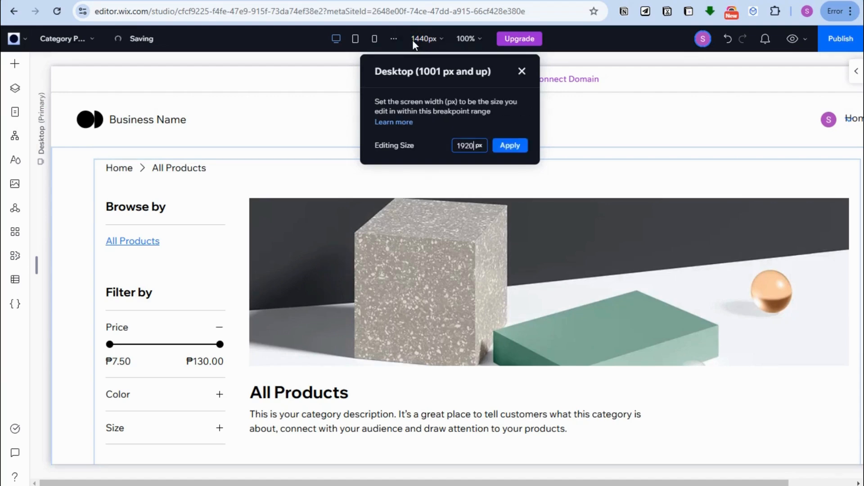
click(518, 147)
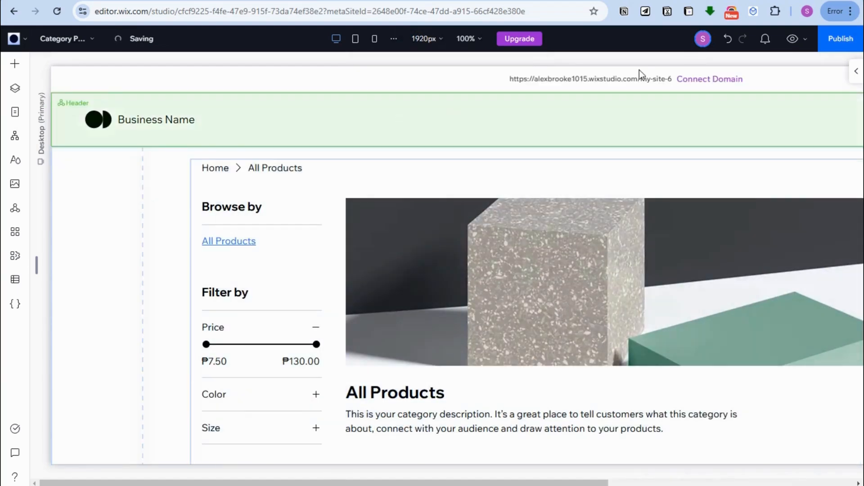
click(425, 41)
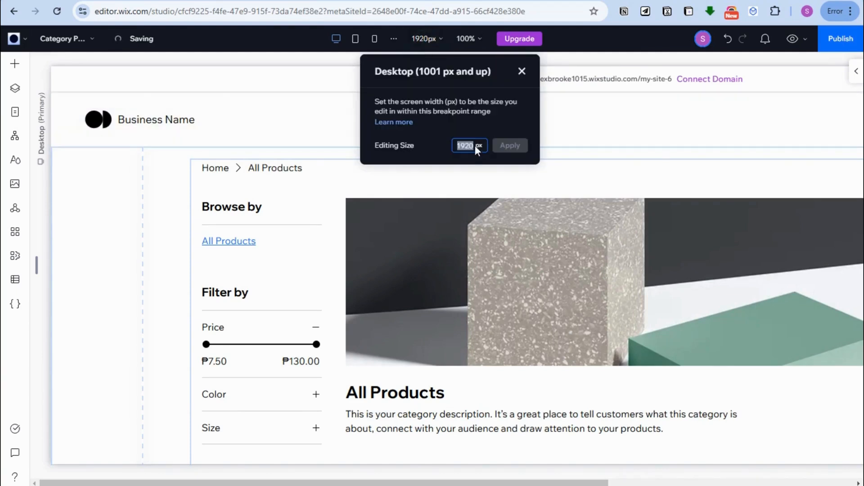
text(1440)
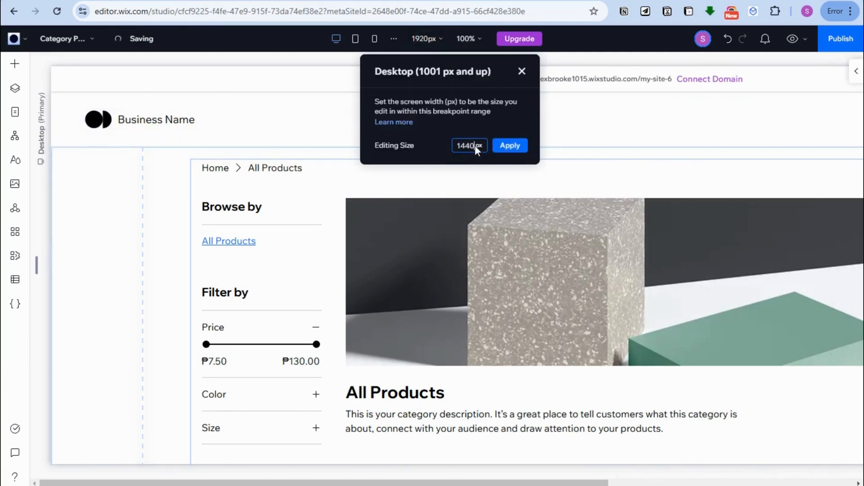
click(510, 146)
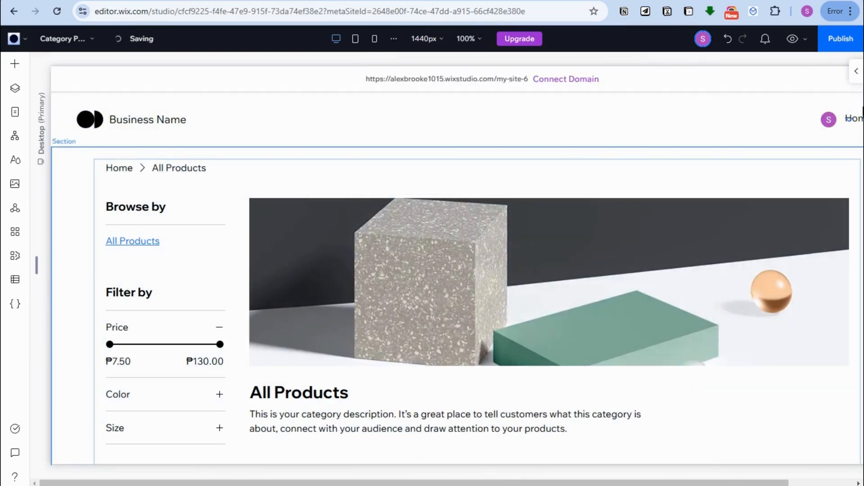
click(855, 71)
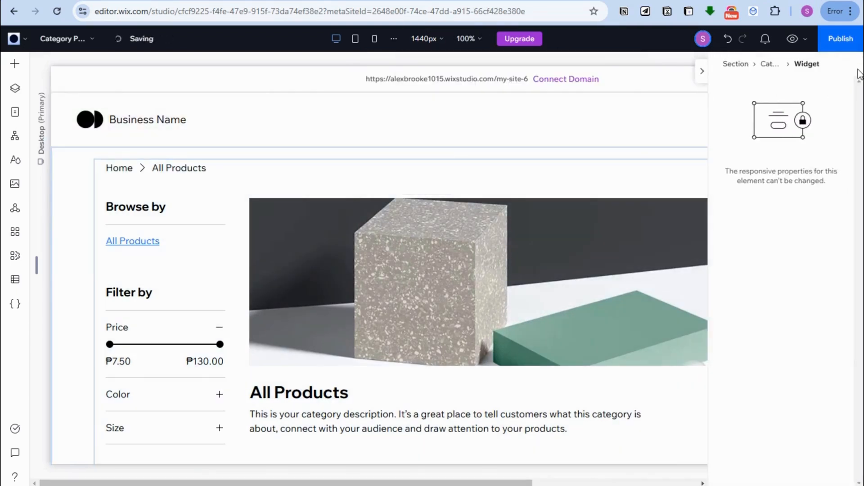
click(700, 71)
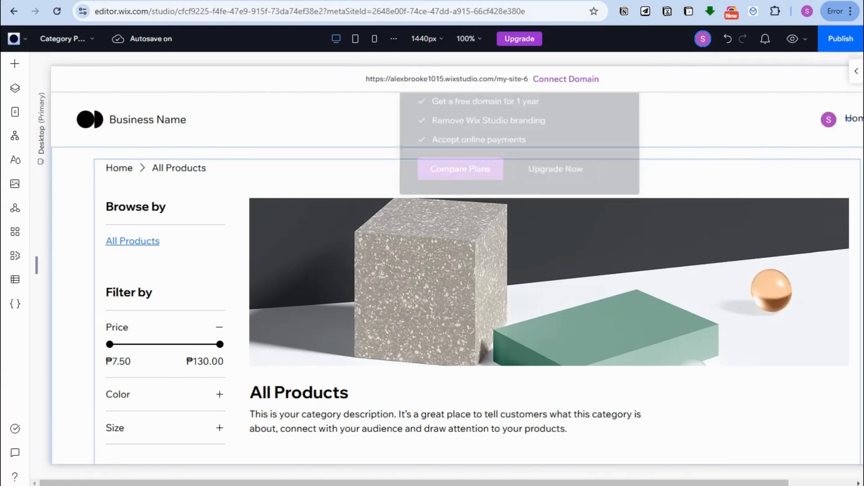
Select the product grid on the category page and examine its product management and additional options.
scroll(425, 314, down, 5)
click(368, 284)
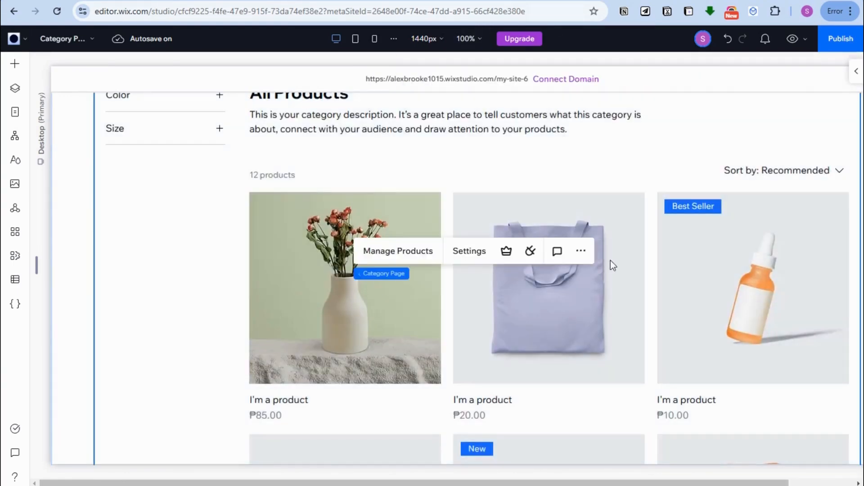
click(419, 251)
click(837, 53)
scroll(531, 298, down, 1)
scroll(531, 298, up, 1)
click(531, 298)
click(473, 411)
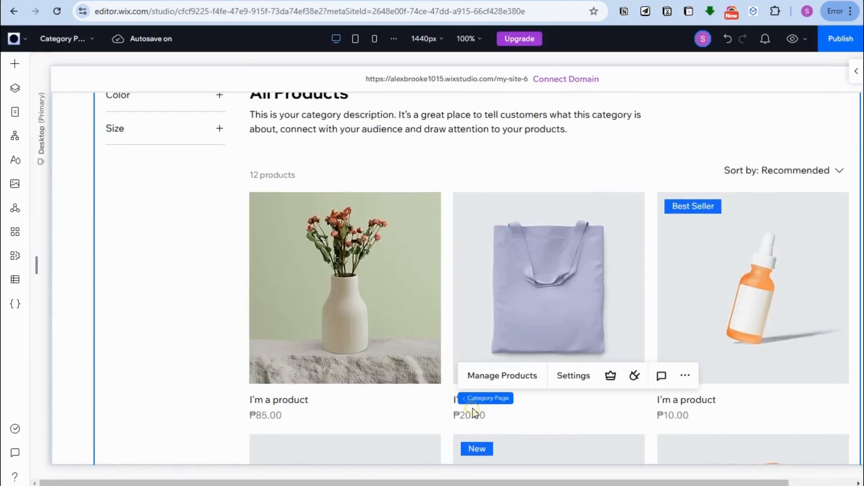
scroll(554, 409, down, 4)
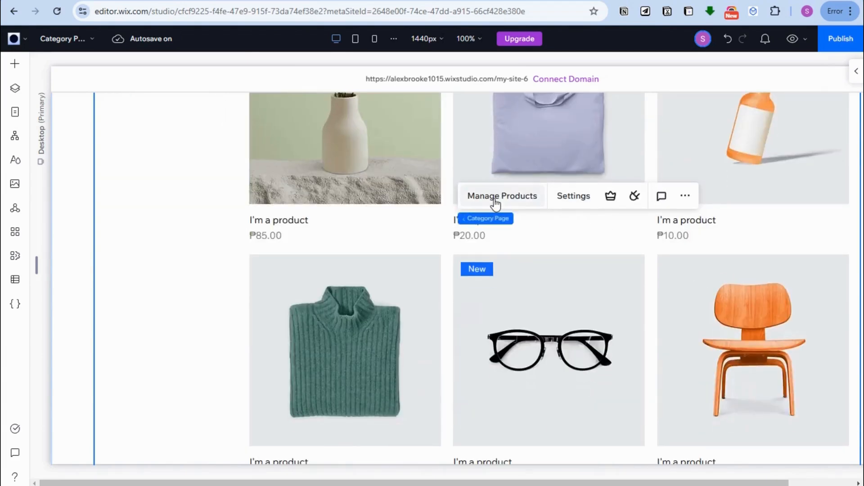
click(686, 195)
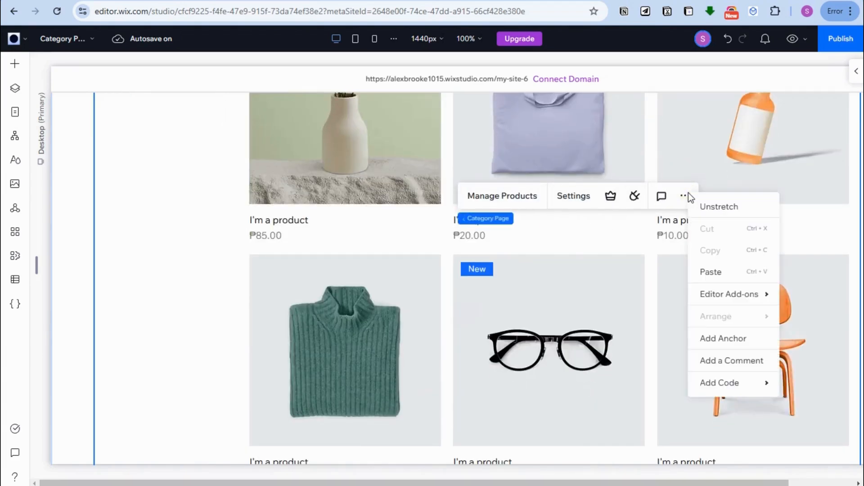
Review the category page layout from the banner and filters down to the last products and the footer.
scroll(342, 282, up, 2)
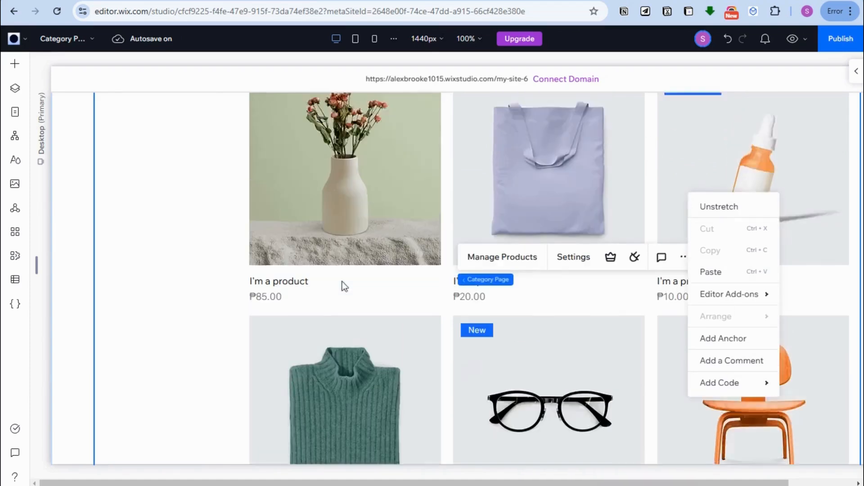
scroll(342, 282, up, 4)
scroll(313, 188, up, 4)
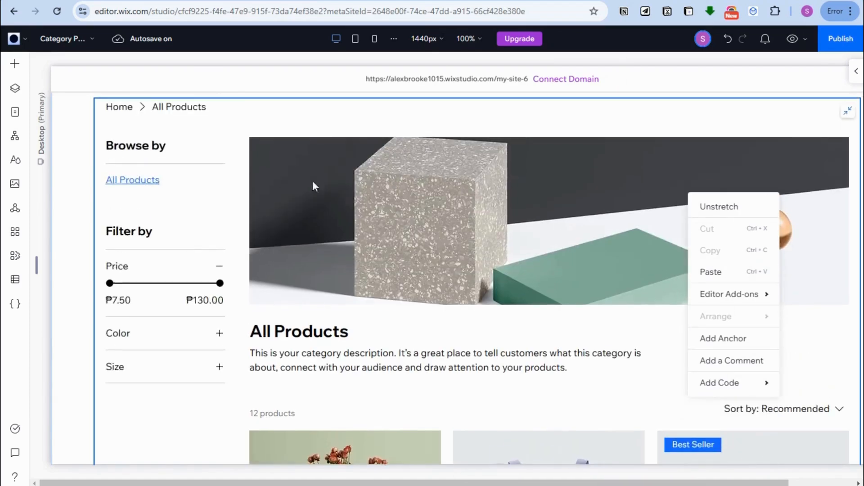
scroll(598, 328, down, 10)
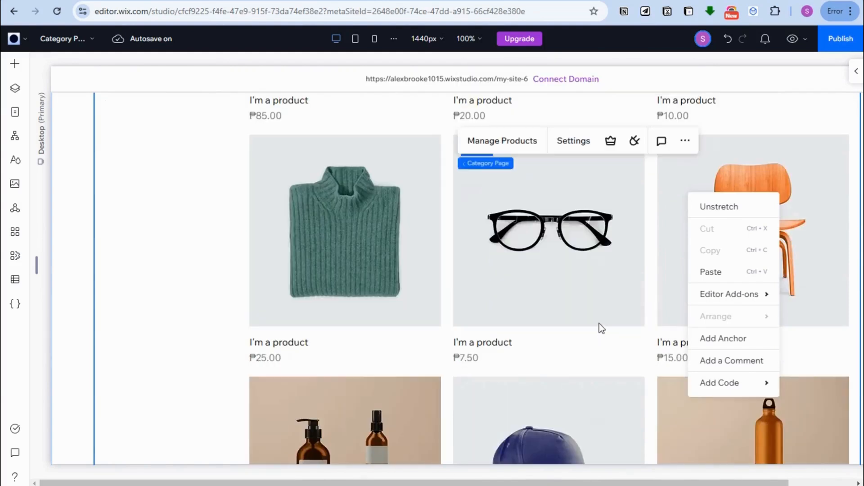
mouse_move(695, 383)
scroll(802, 353, down, 8)
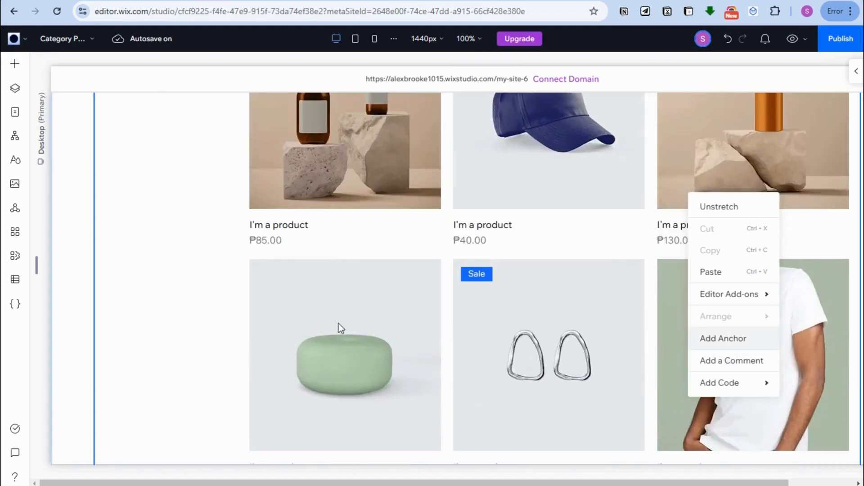
click(172, 350)
scroll(677, 345, down, 2)
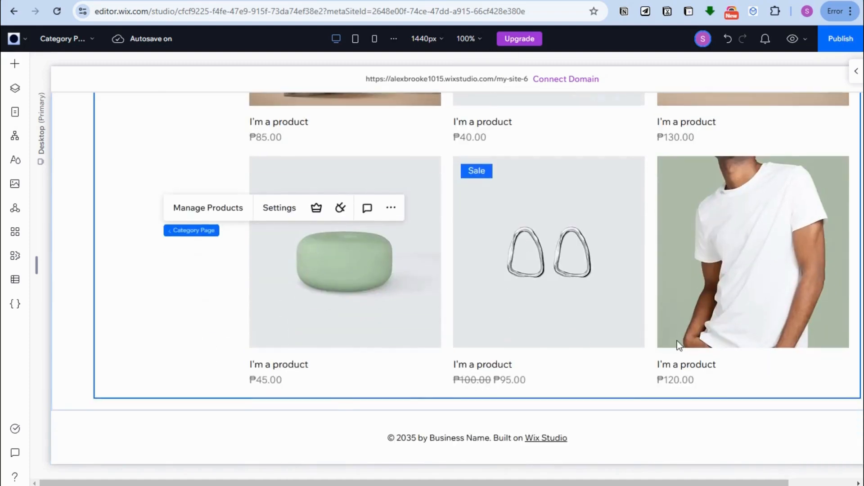
scroll(677, 345, up, 6)
scroll(677, 341, up, 6)
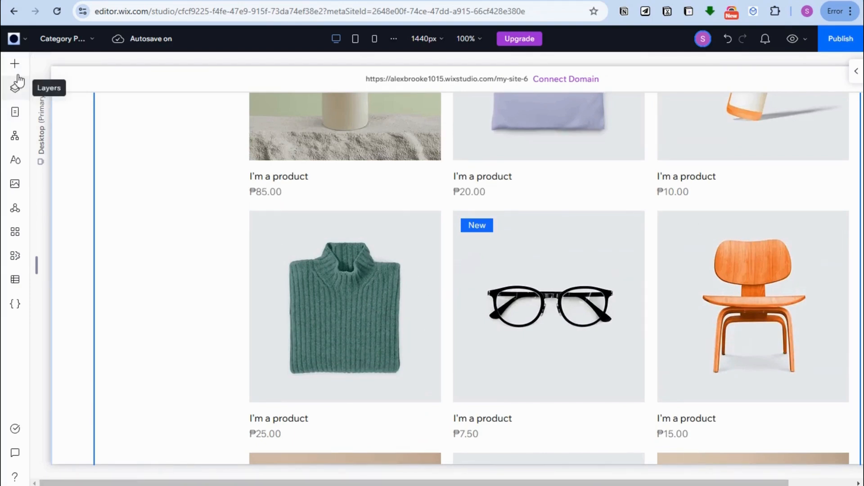
Switch to the store's Product Page and view the sample product's layout.
click(92, 39)
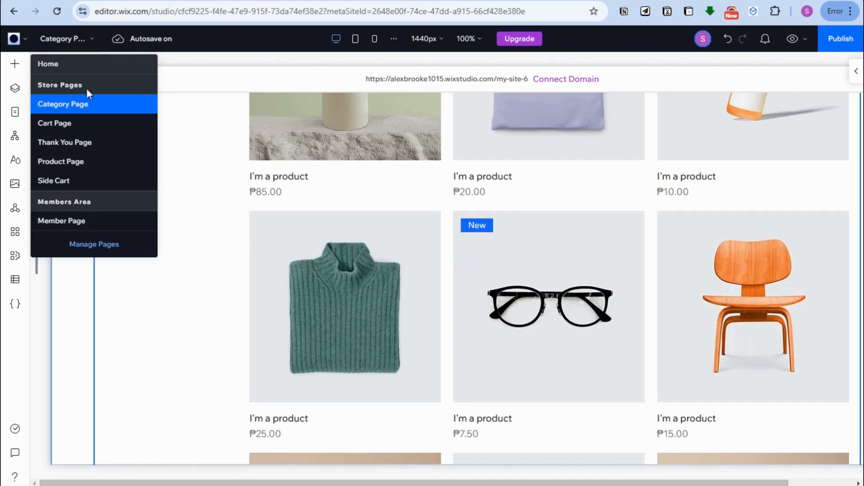
click(91, 163)
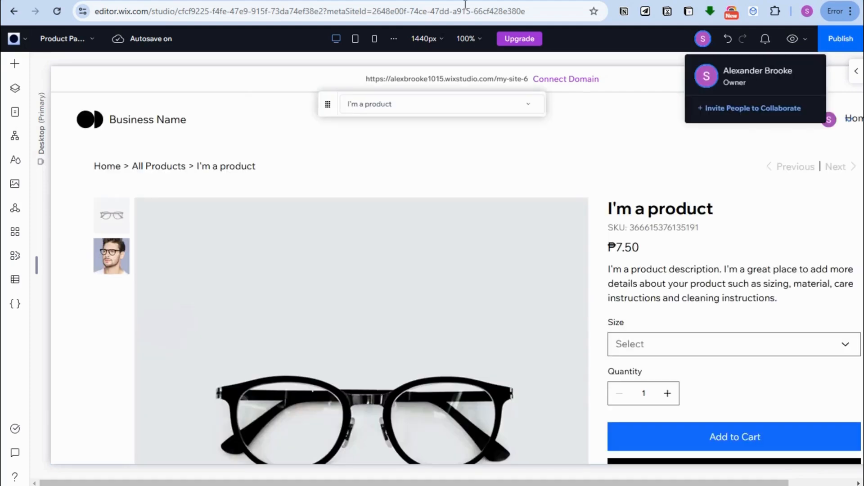
scroll(214, 177, down, 1)
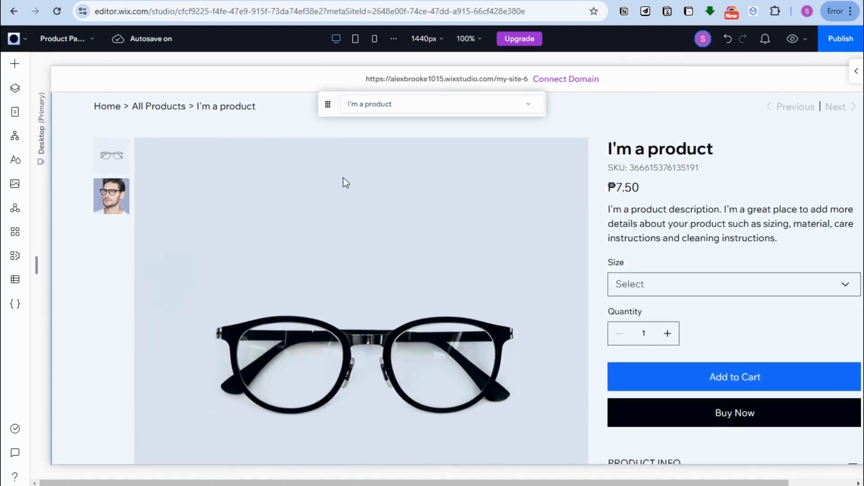
Select the image gallery on the product page and open its layout options.
click(107, 161)
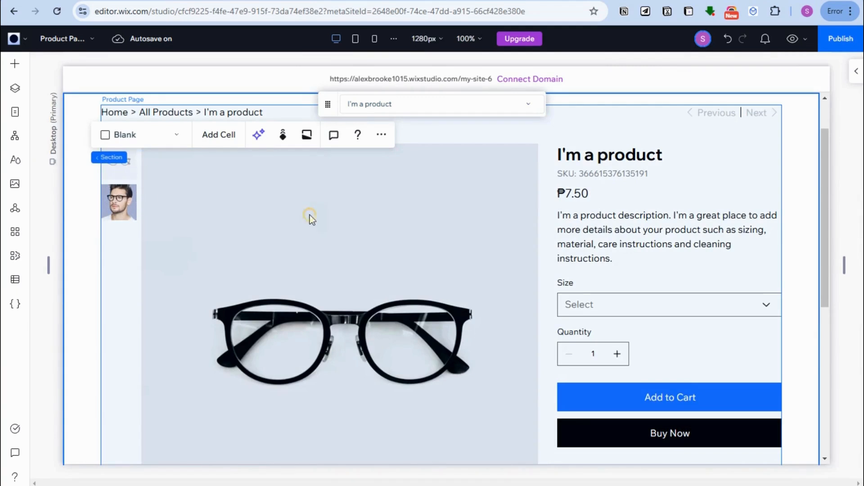
click(310, 215)
click(299, 230)
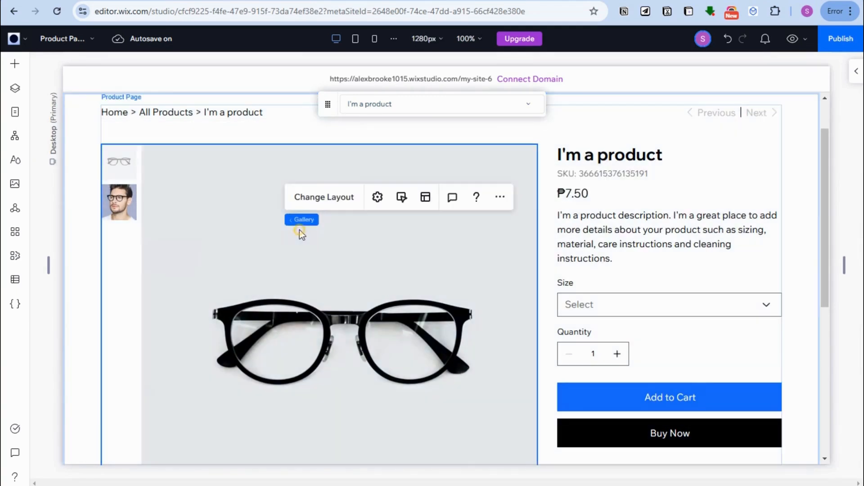
click(319, 207)
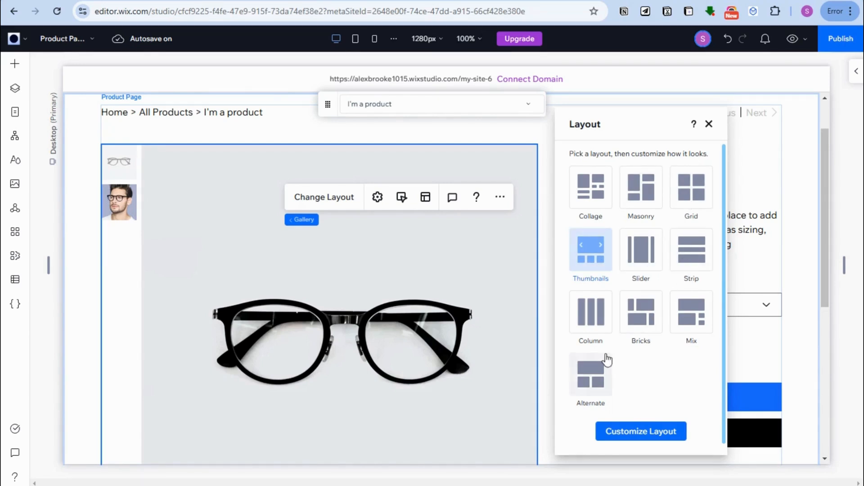
Try the Alternate layout for the product gallery and return to the customization options of the Thumbnails layout.
click(597, 332)
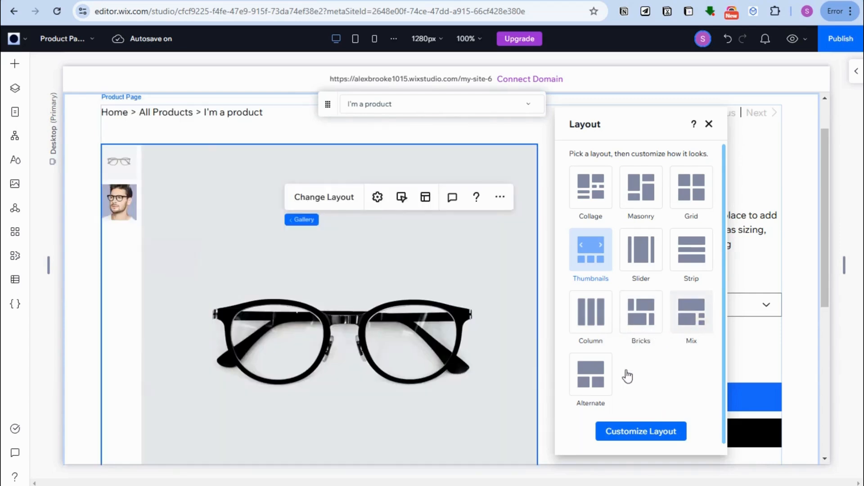
click(596, 393)
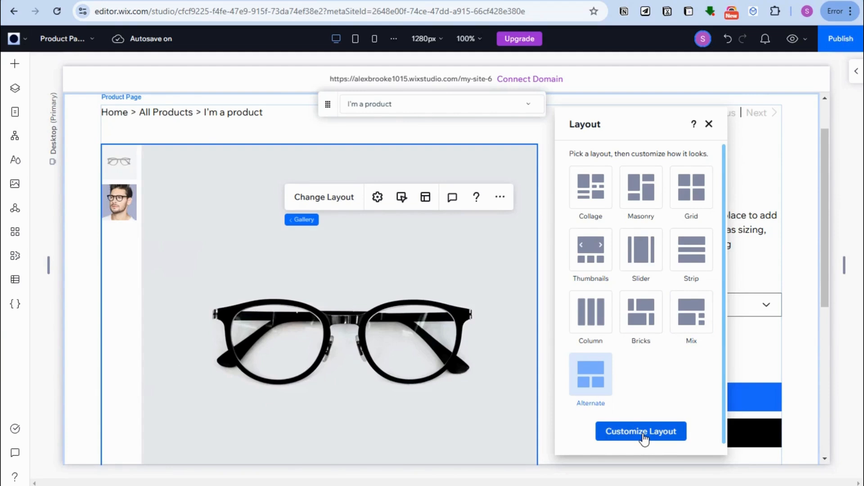
click(644, 436)
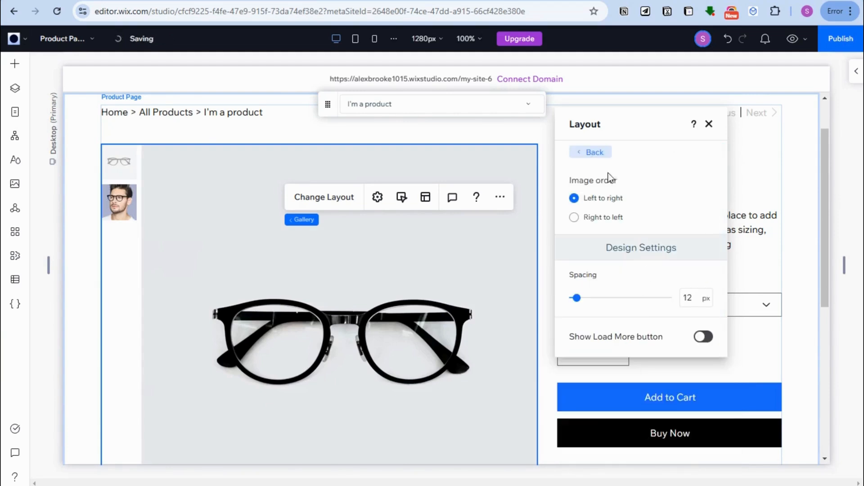
click(574, 217)
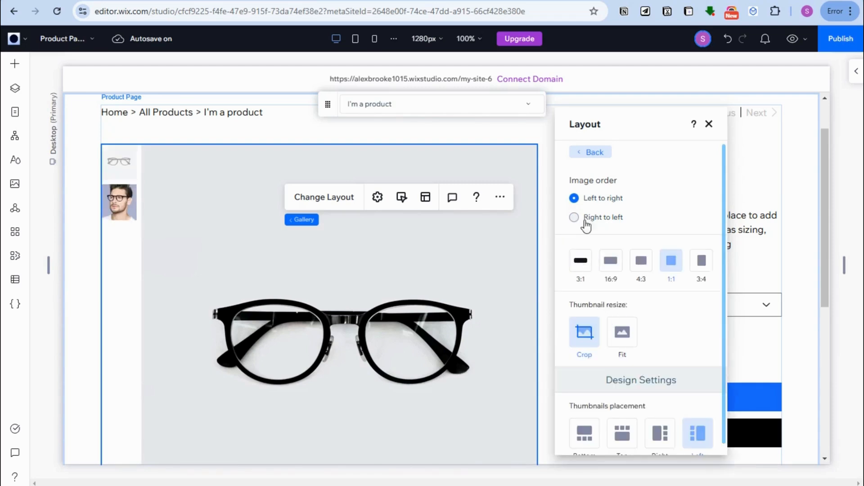
Try the 3:1, 16:9, 4:3 and 1:1 image ratios for the product gallery and settle on 3:4.
click(587, 273)
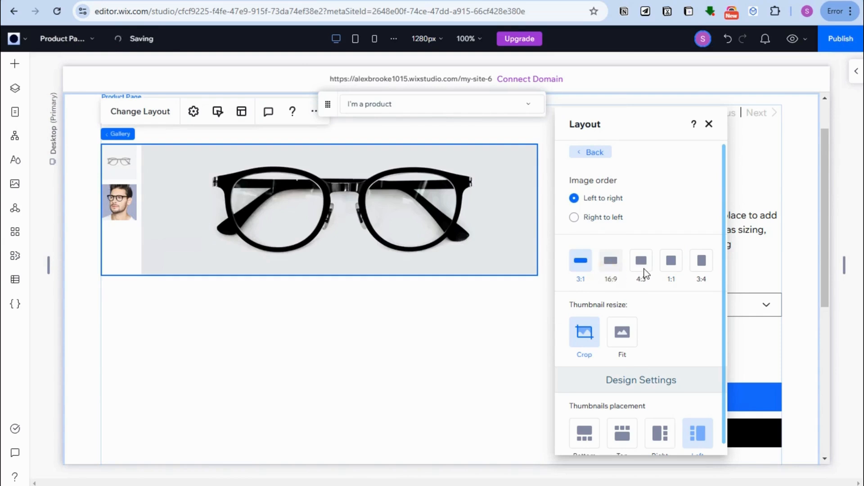
click(611, 263)
click(641, 263)
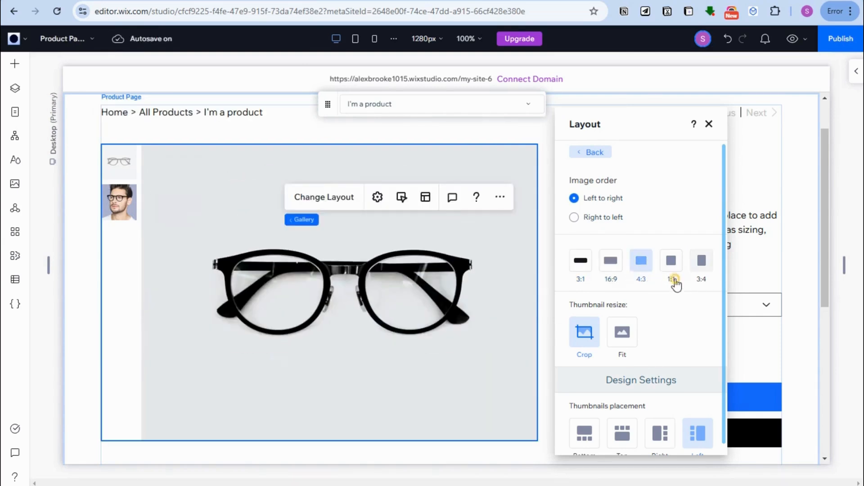
click(673, 279)
click(703, 282)
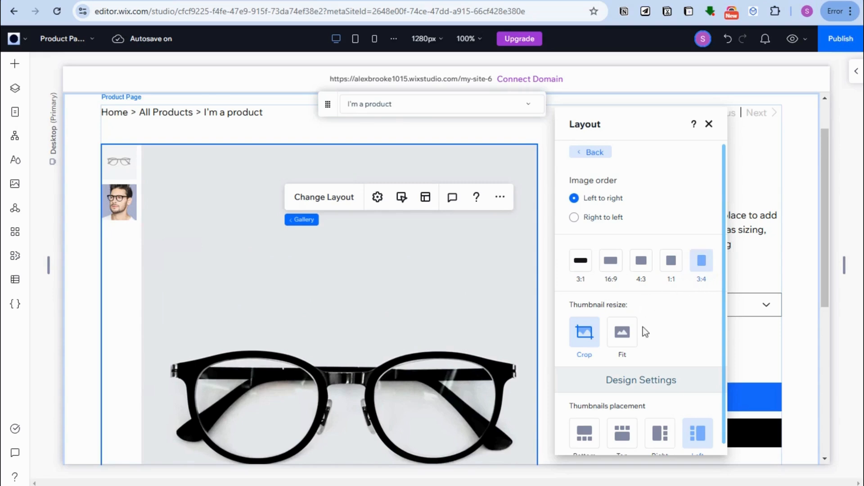
Try placing the gallery thumbnails on the Right, return them to Left, and close the layout options.
scroll(621, 347, down, 2)
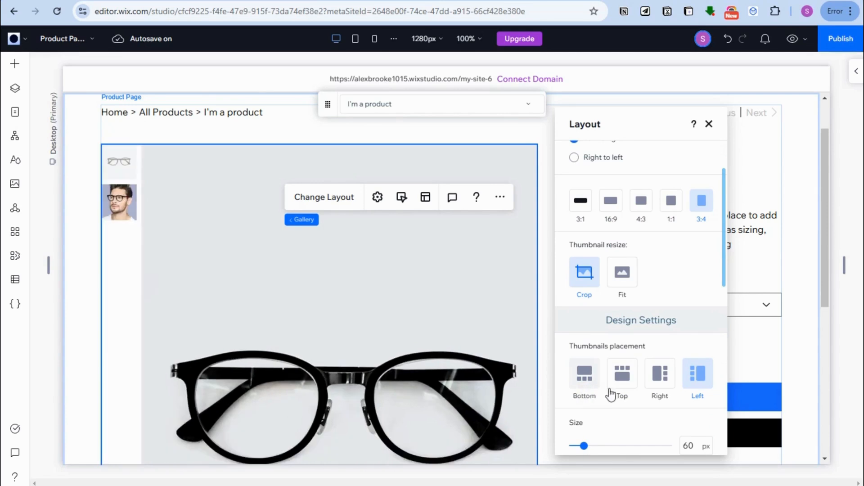
click(648, 379)
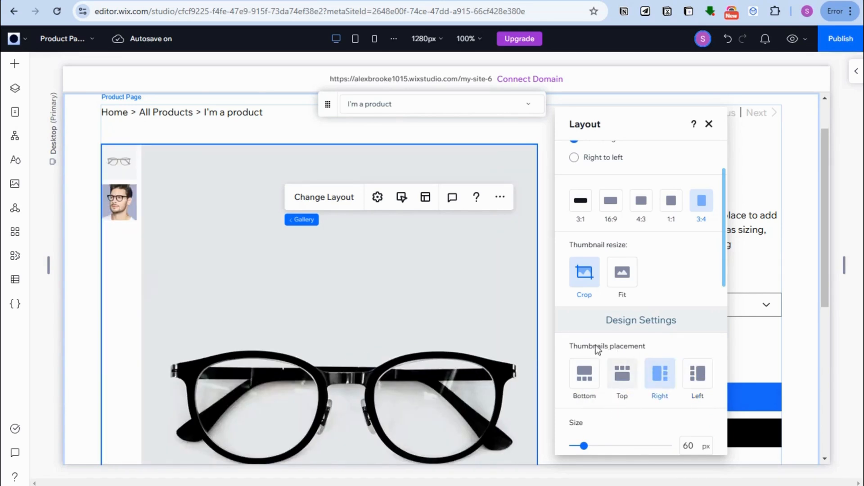
scroll(596, 315, up, 2)
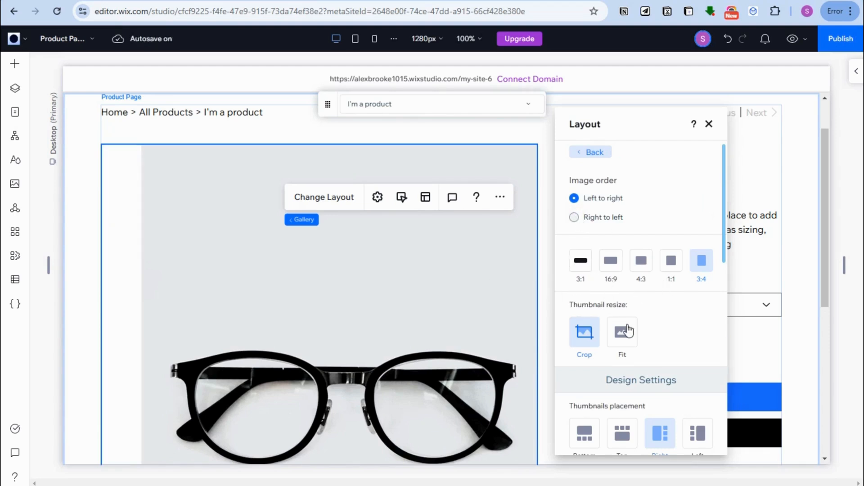
scroll(625, 324, down, 3)
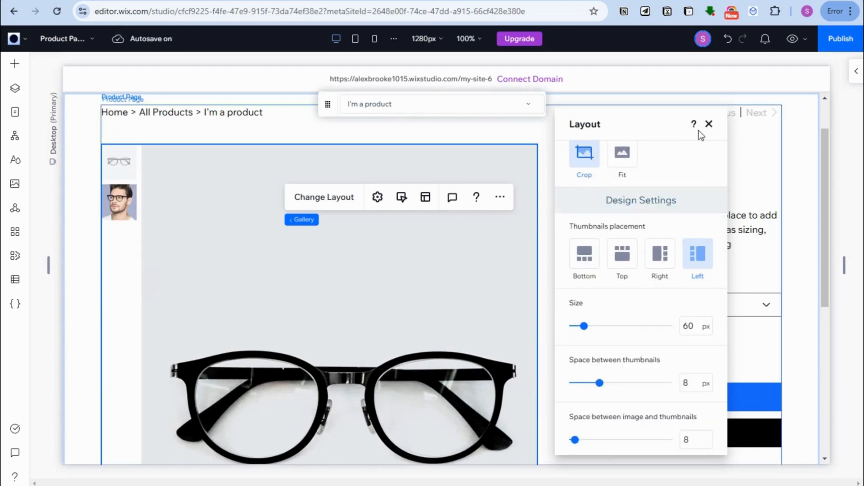
click(710, 124)
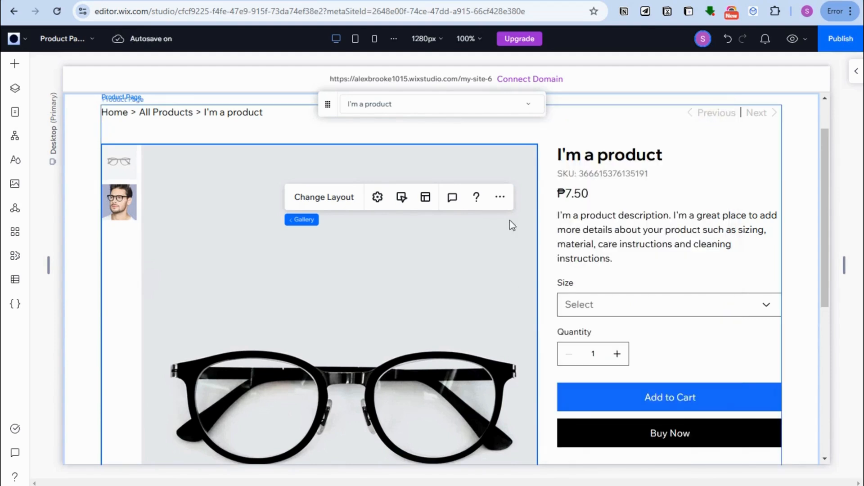
Set the gallery to show the main color from each image while loading, leaving right click protection off.
click(377, 198)
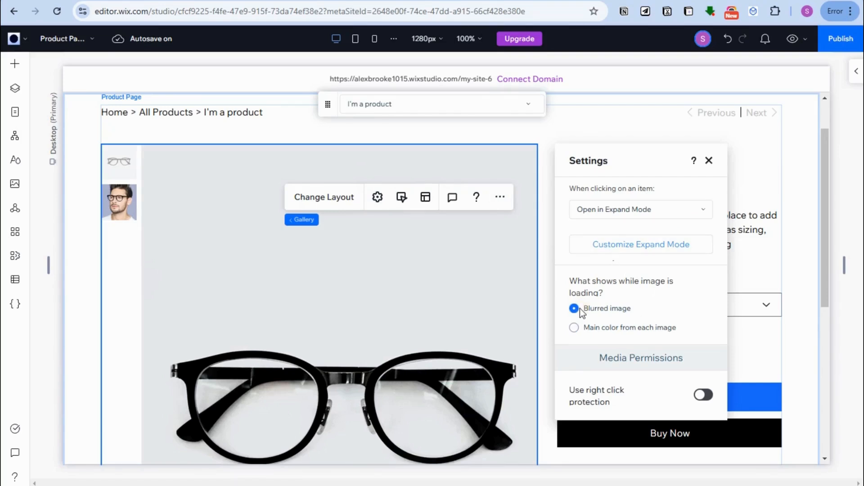
click(575, 328)
click(703, 396)
click(704, 397)
click(705, 398)
click(705, 397)
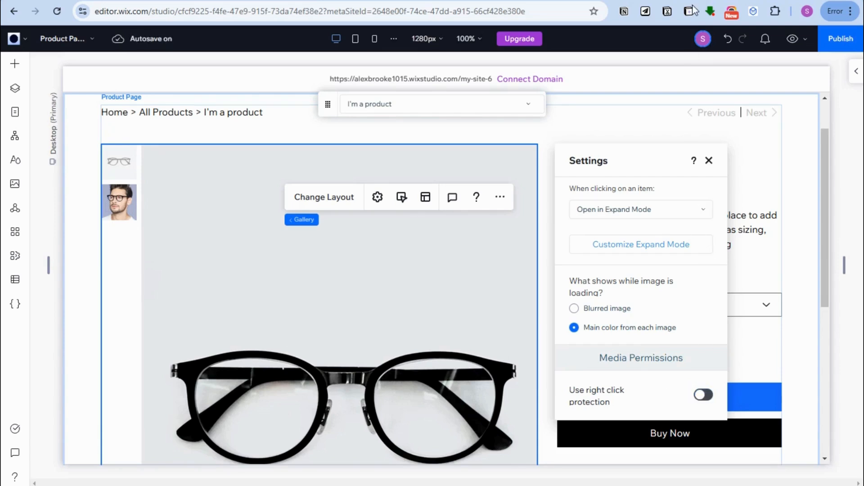
click(710, 161)
Set the gallery's videos to Autoplay, leaving their sound off.
click(402, 199)
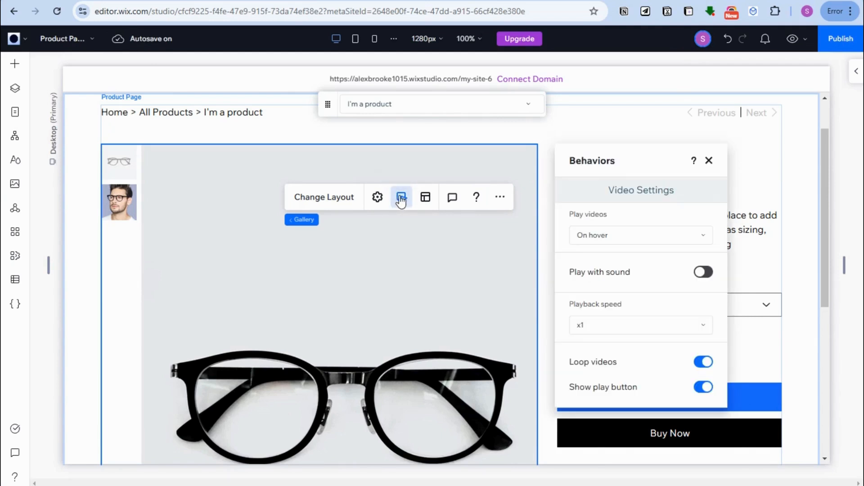
click(627, 238)
click(629, 261)
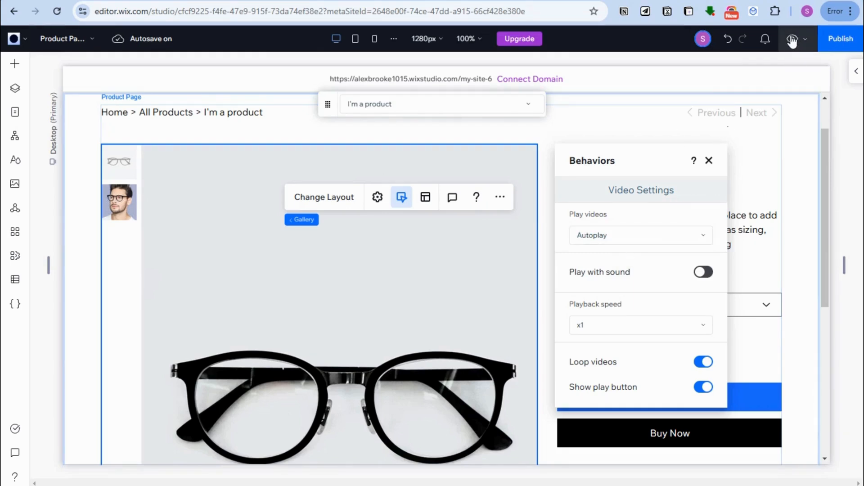
click(712, 273)
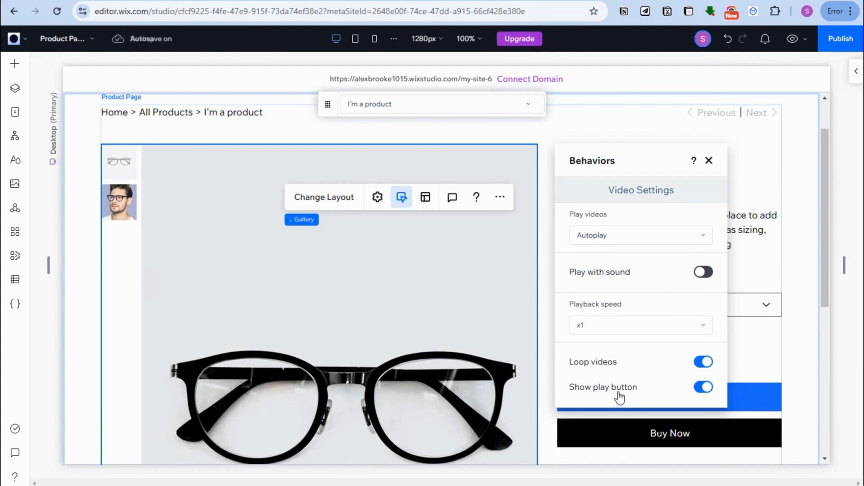
Review the product gallery's available layout options without picking a different one.
click(425, 201)
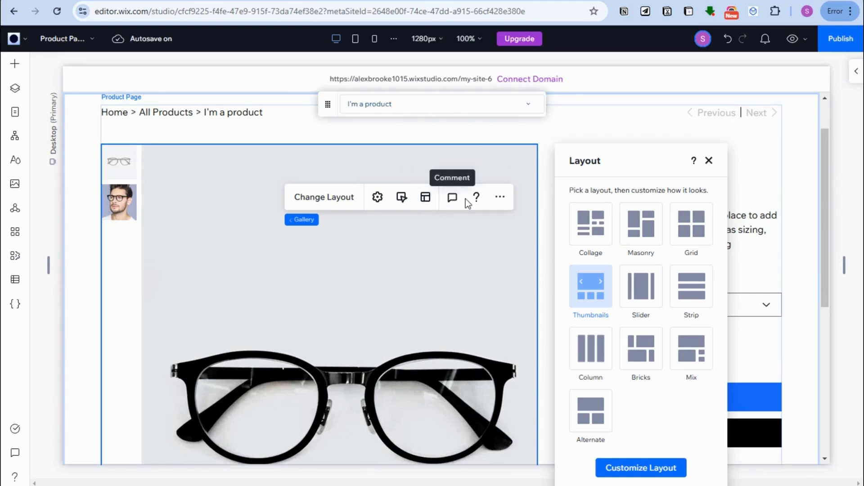
click(709, 161)
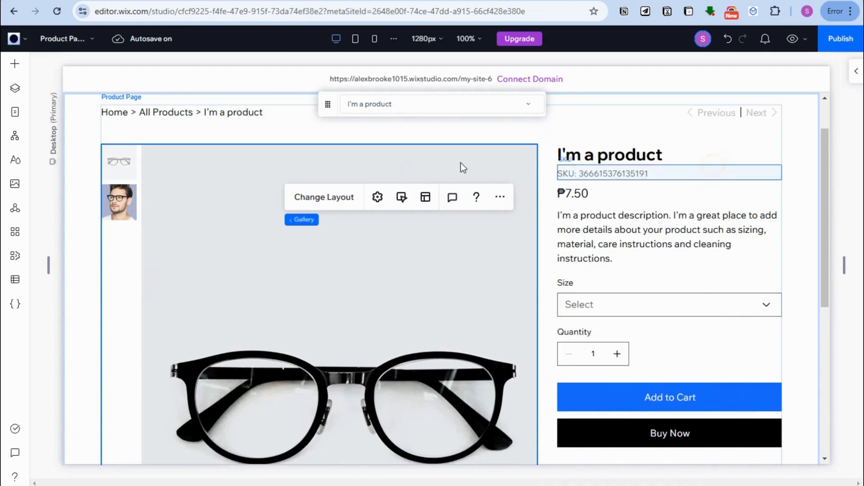
click(249, 183)
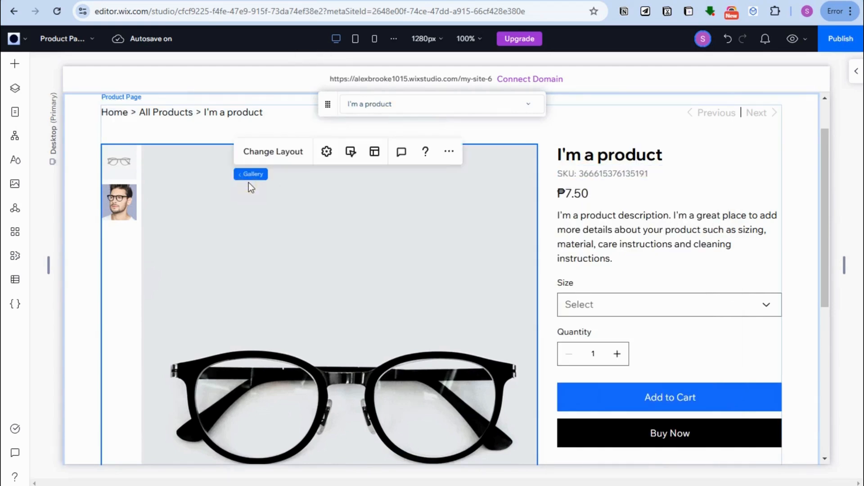
double_click(323, 253)
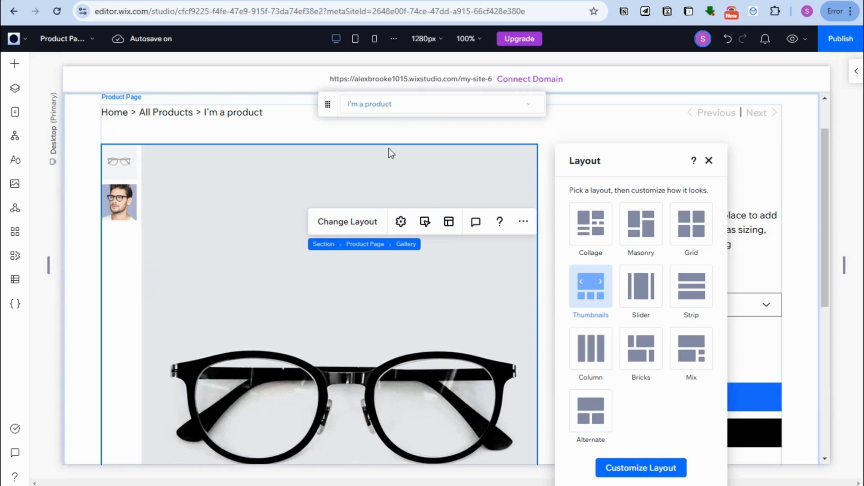
click(127, 165)
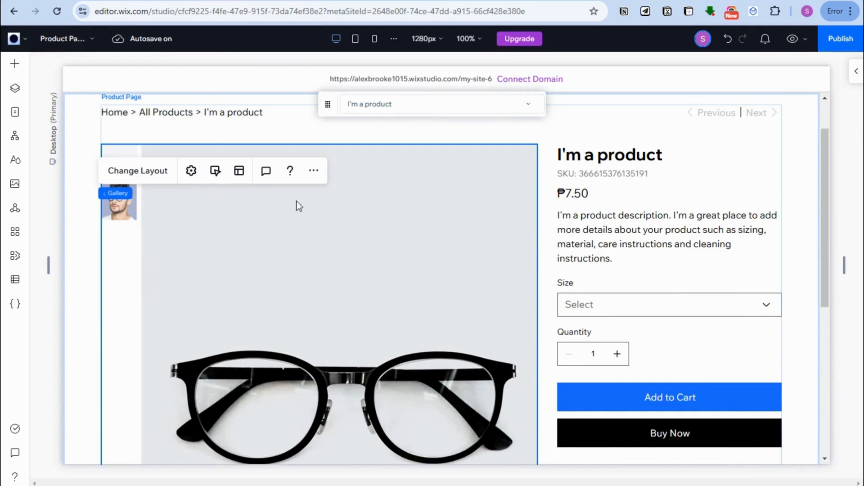
Select the product name and open its text design settings.
click(611, 160)
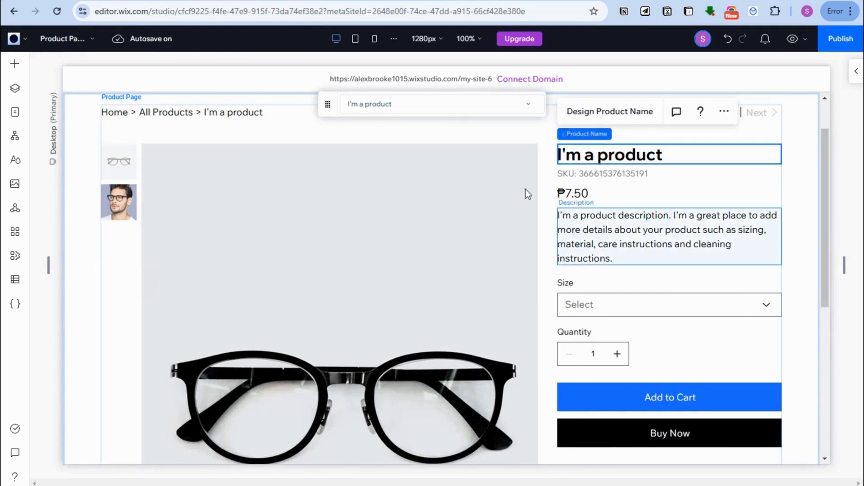
double_click(622, 156)
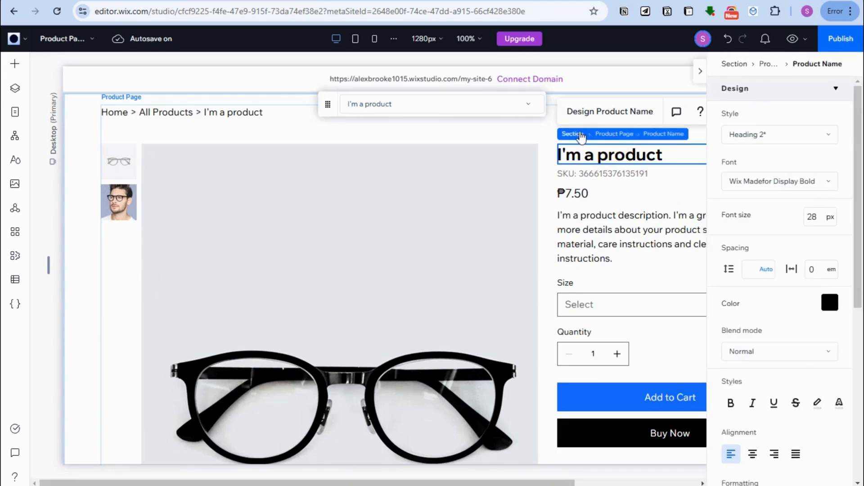
click(604, 151)
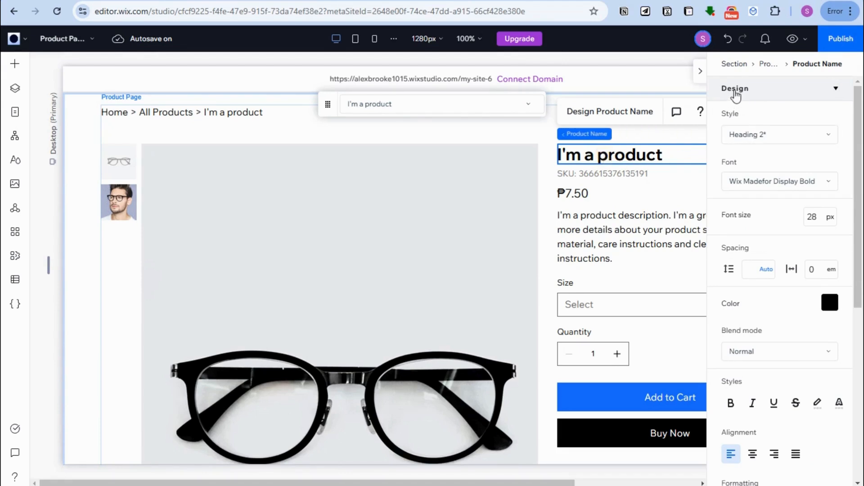
click(735, 90)
click(735, 90)
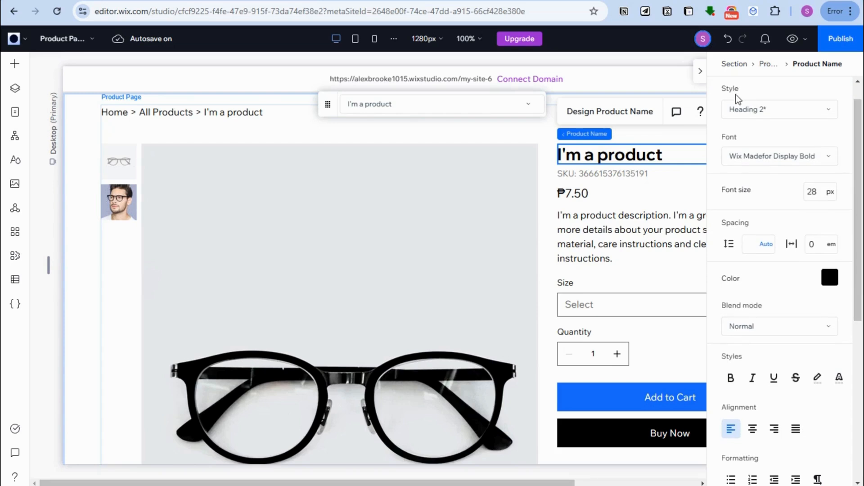
Change the product name's text style to Heading 3.
click(748, 113)
click(743, 109)
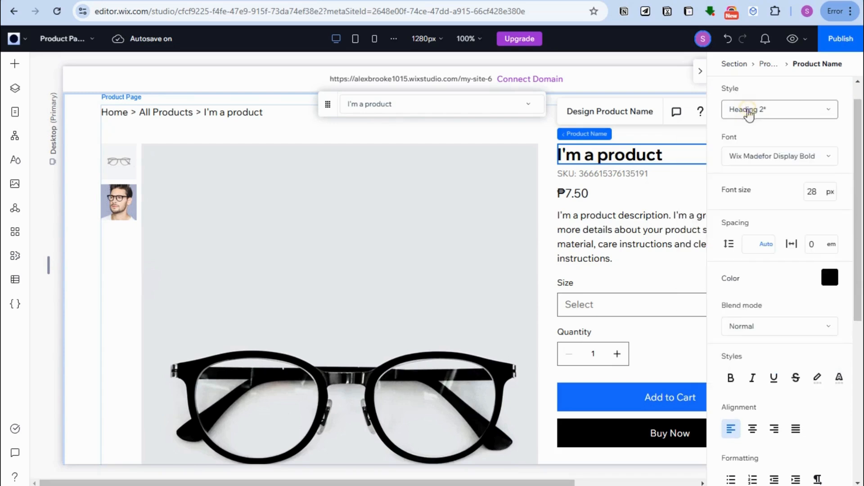
click(742, 110)
click(743, 183)
click(743, 109)
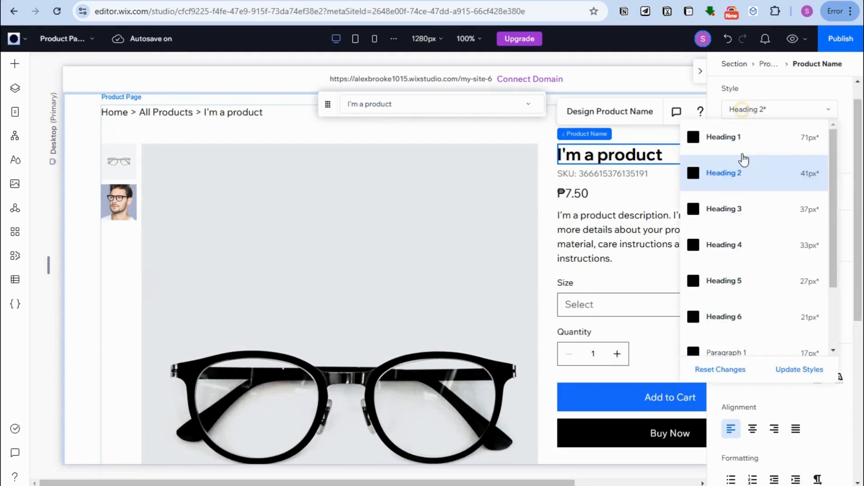
click(745, 173)
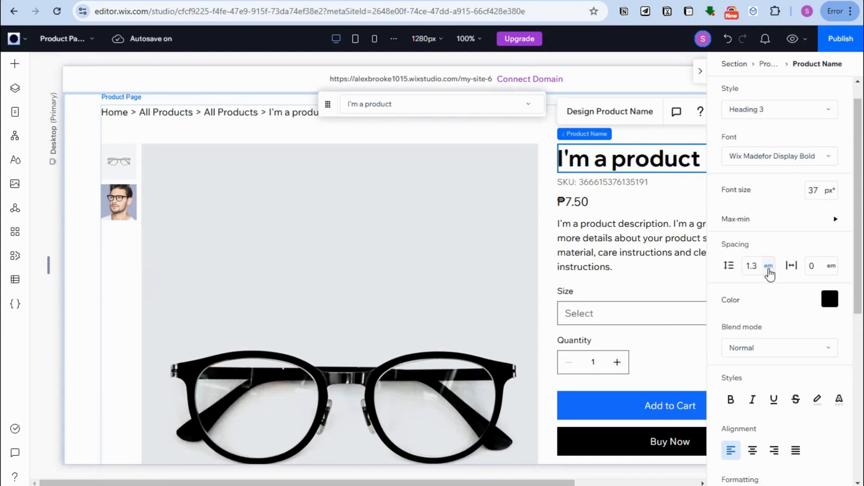
Color the product name with the dark blue theme color, Color 7 #094BCC.
scroll(801, 261, down, 2)
click(830, 241)
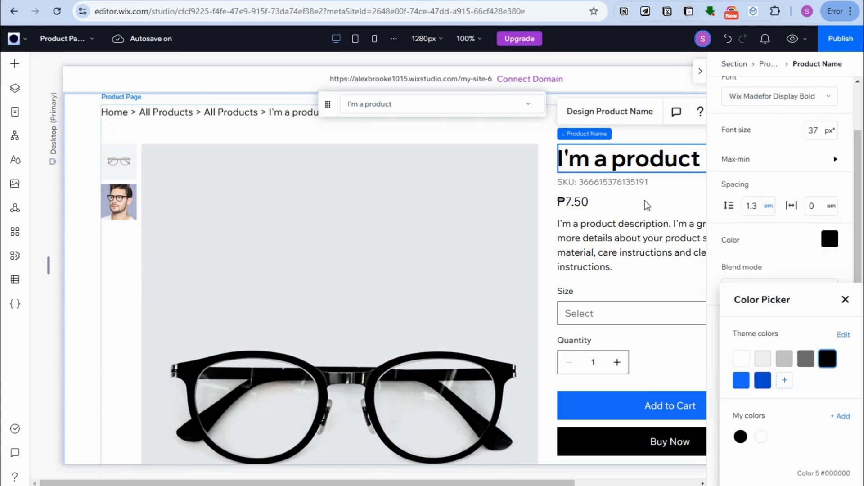
click(826, 246)
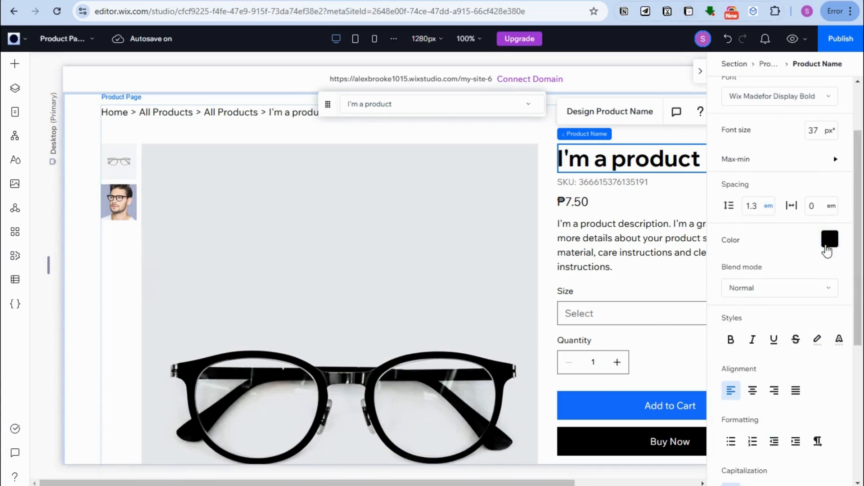
click(828, 248)
click(763, 381)
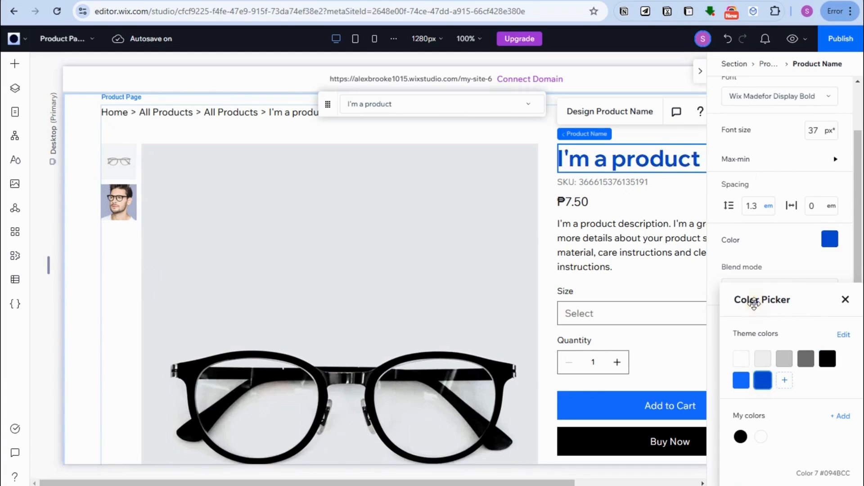
Try the custom grey #9CA3B0 as a color for the product name.
click(784, 380)
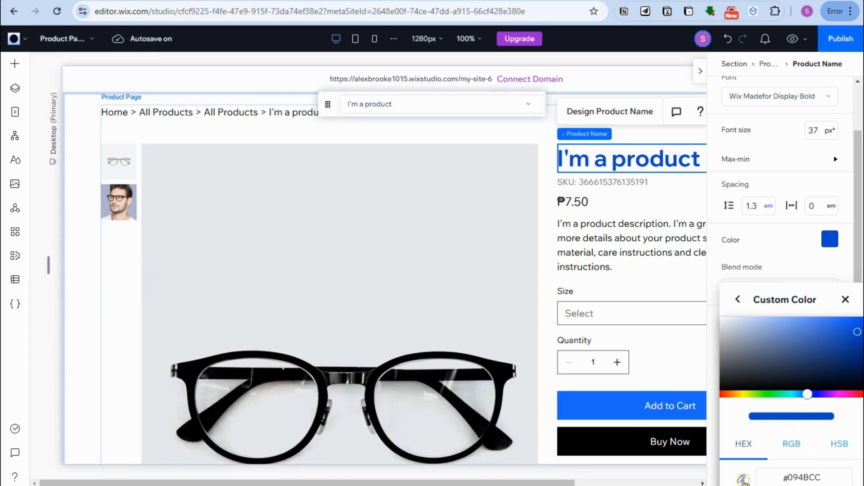
click(742, 478)
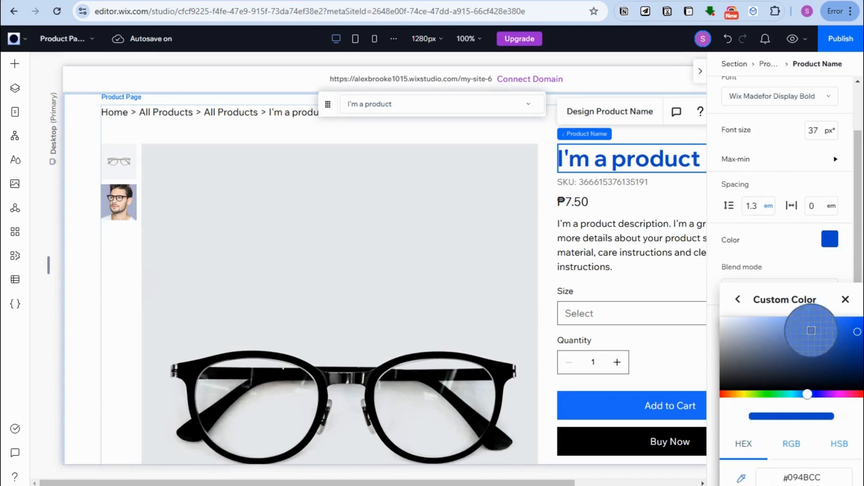
click(834, 365)
mouse_move(800, 377)
mouse_down()
mouse_move(751, 388)
mouse_move(737, 341)
mouse_up()
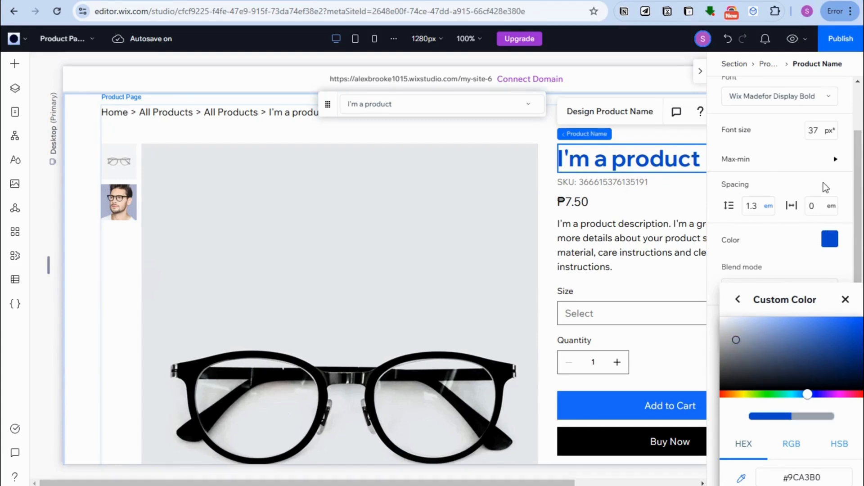
click(844, 300)
Try the Lighten and Screen blend modes on the product name, then restore Normal.
scroll(791, 320, down, 1)
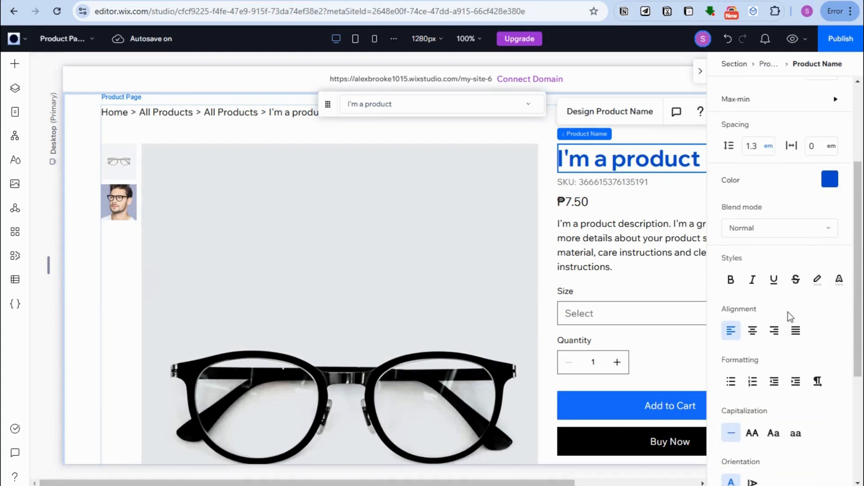
click(742, 228)
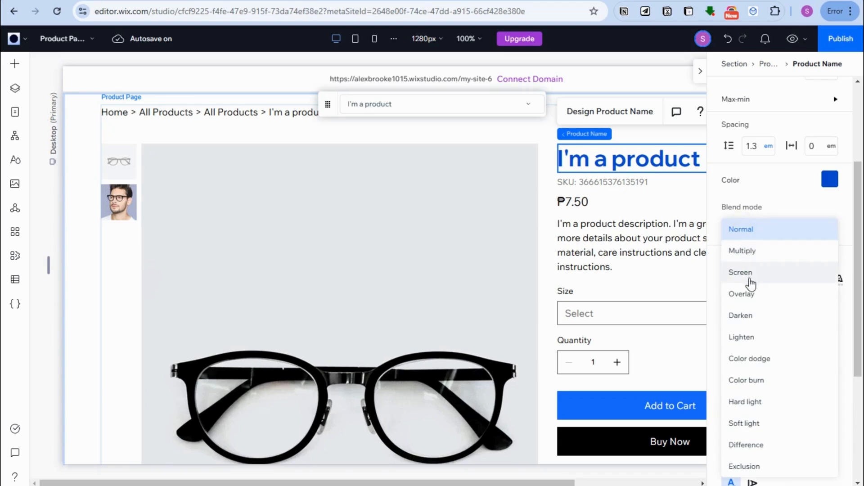
click(759, 337)
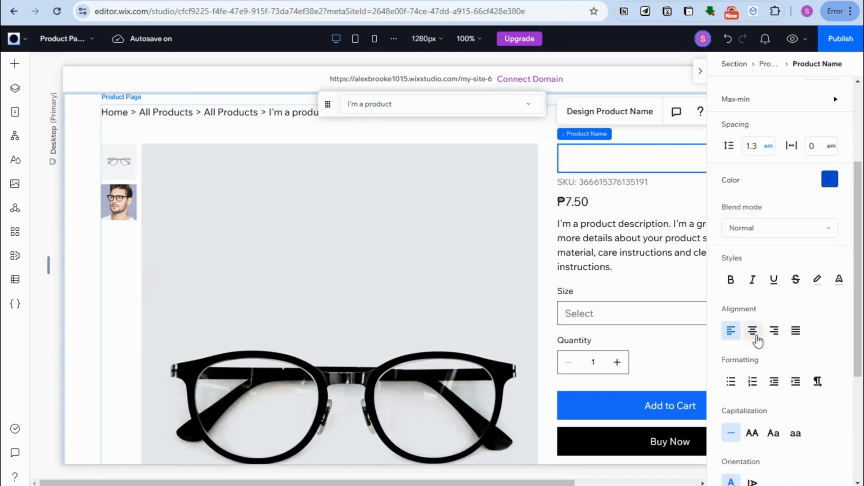
click(754, 229)
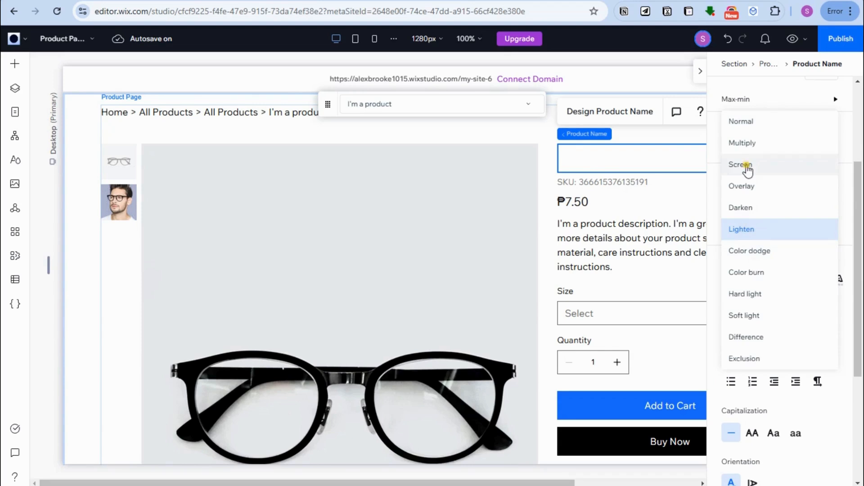
click(748, 165)
click(772, 228)
click(740, 190)
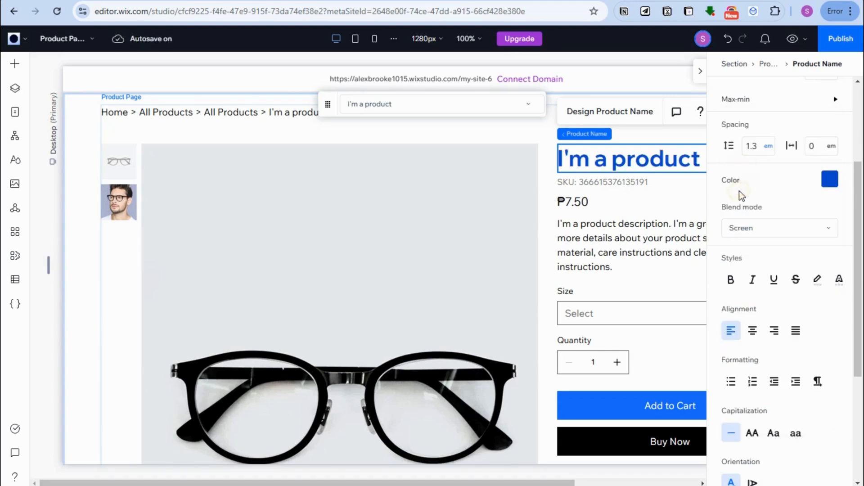
Make the product name bold, trying italic and underline on it and switching both off again.
click(732, 281)
click(753, 282)
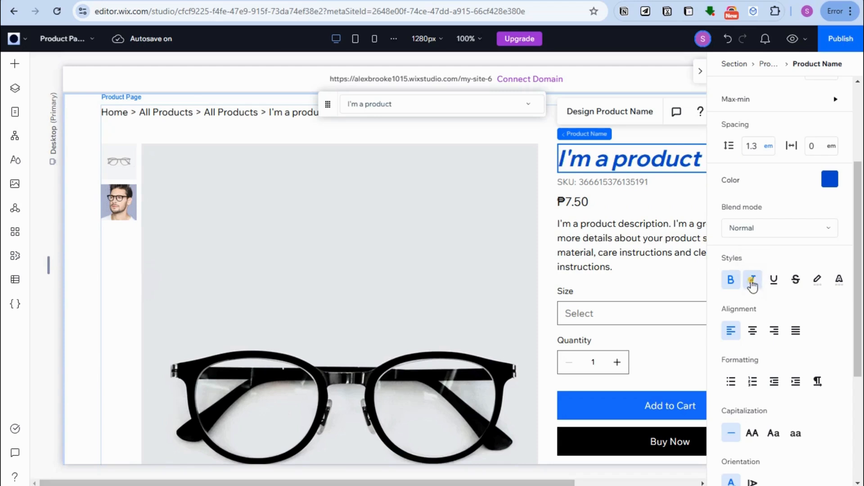
click(752, 281)
click(774, 280)
click(774, 280)
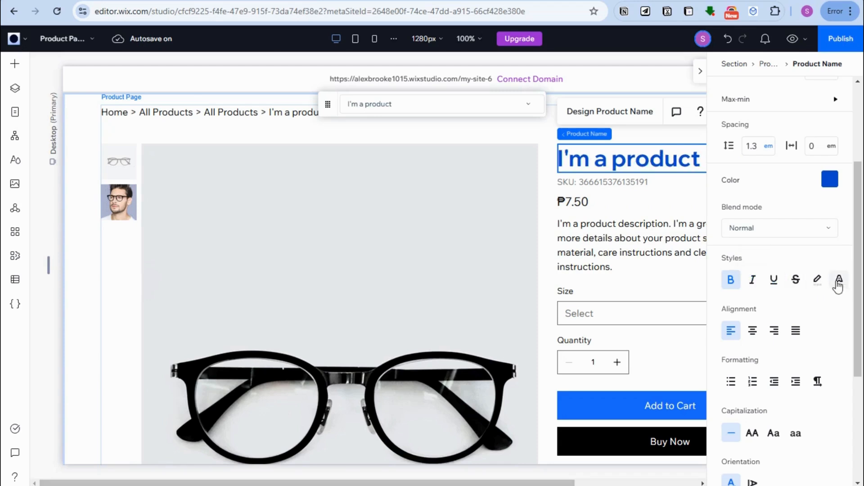
scroll(825, 323, down, 2)
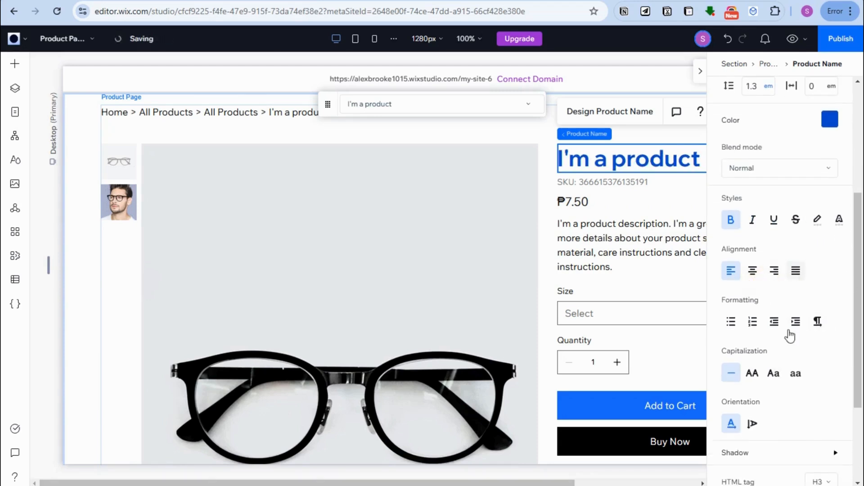
scroll(789, 333, down, 3)
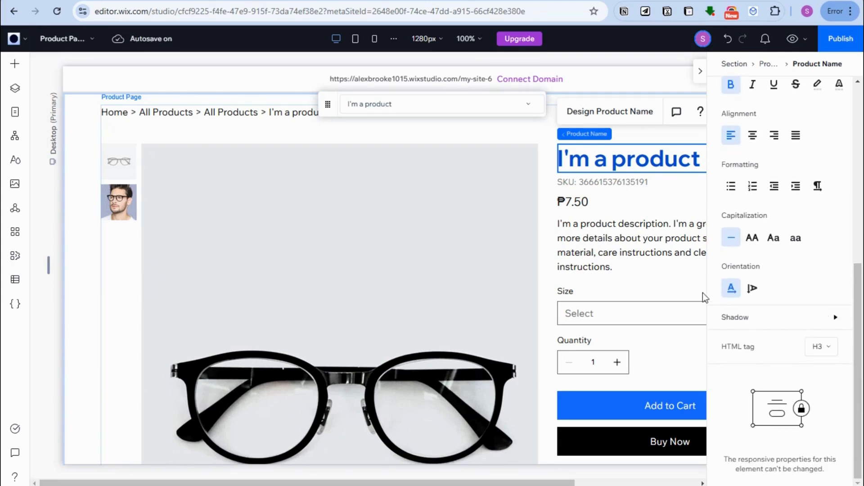
scroll(784, 225, up, 5)
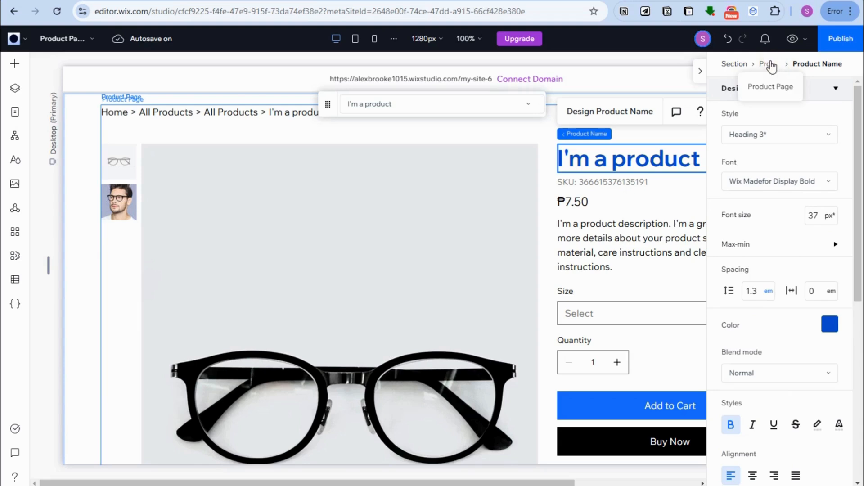
Color the product page's price text with the dark blue theme color #094BCC.
click(771, 67)
click(666, 201)
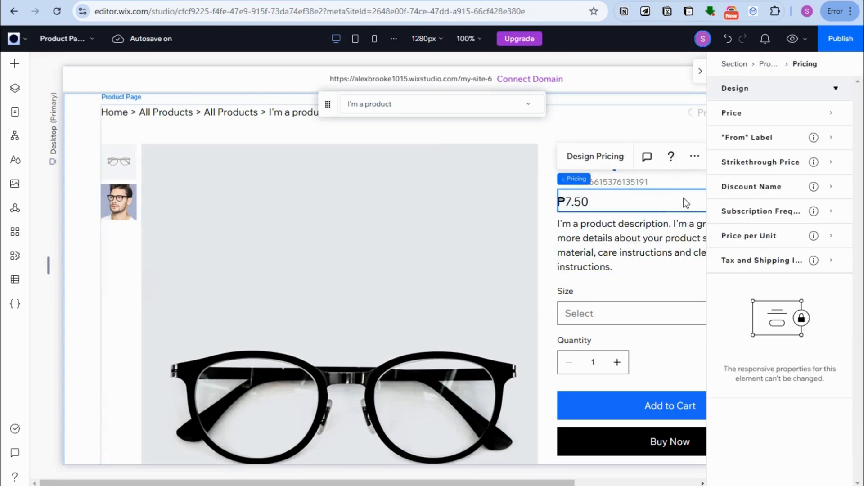
scroll(769, 102, up, 1)
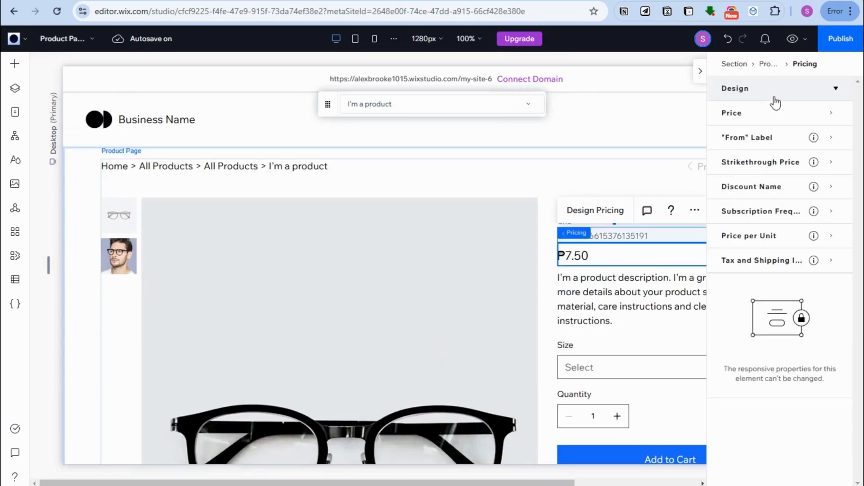
click(759, 118)
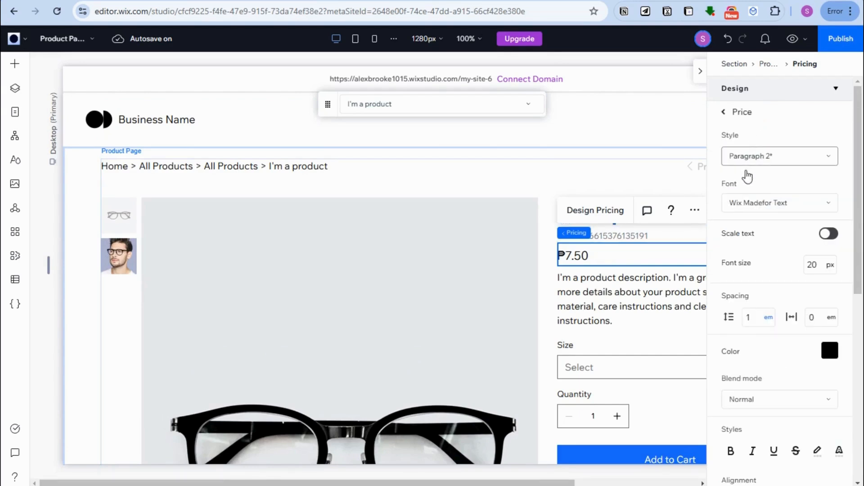
scroll(779, 290, down, 1)
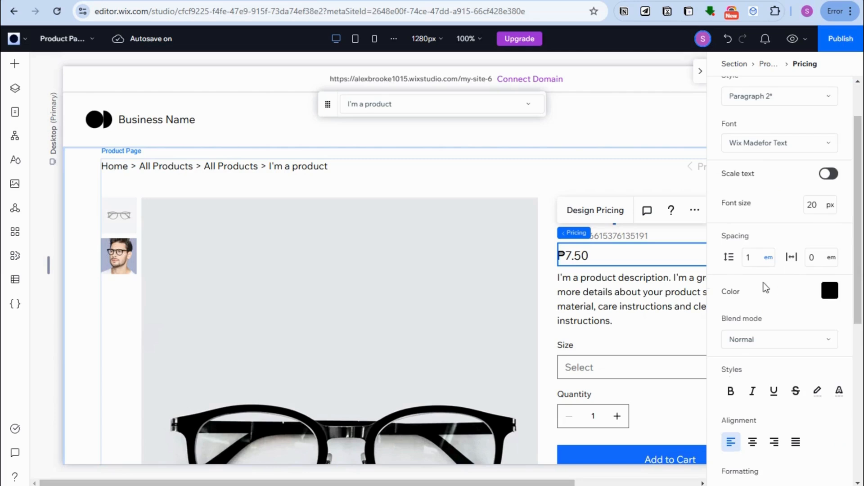
click(829, 297)
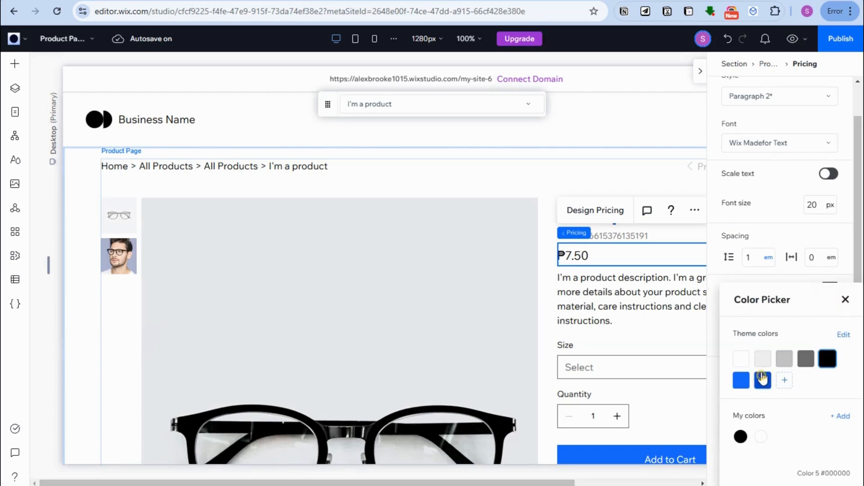
click(758, 280)
Make the price text bold and center-align it, leaving italic off.
scroll(758, 279, down, 3)
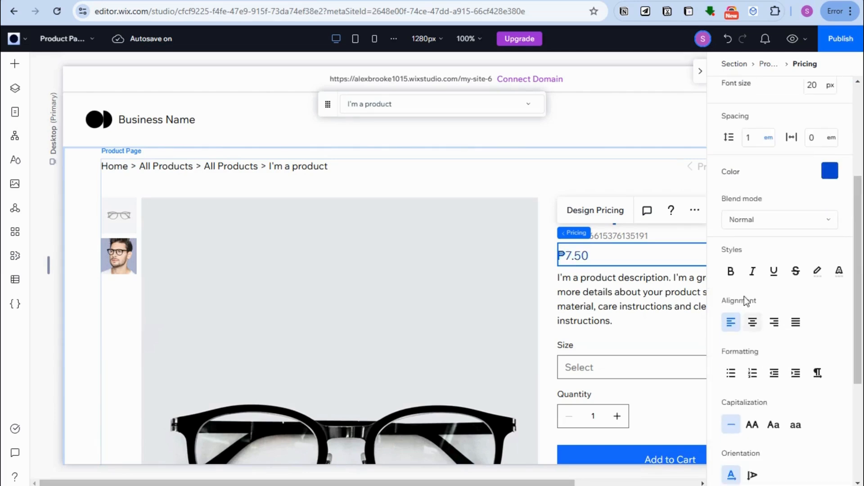
click(731, 270)
click(757, 278)
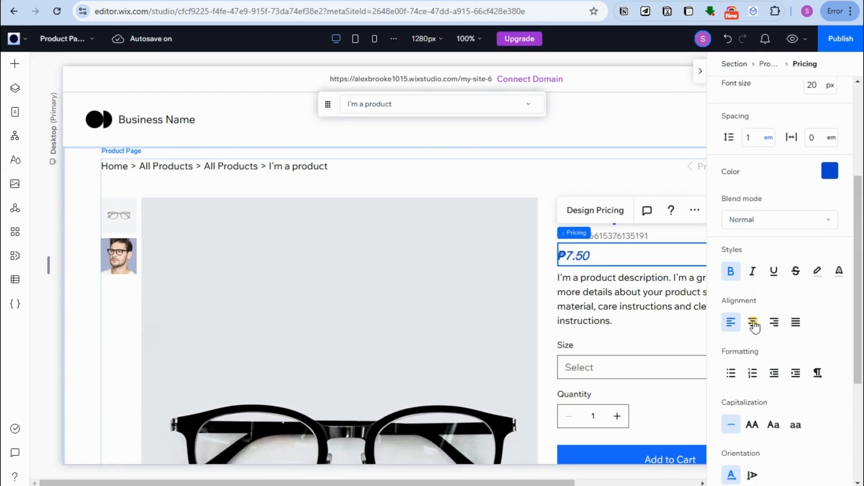
click(756, 321)
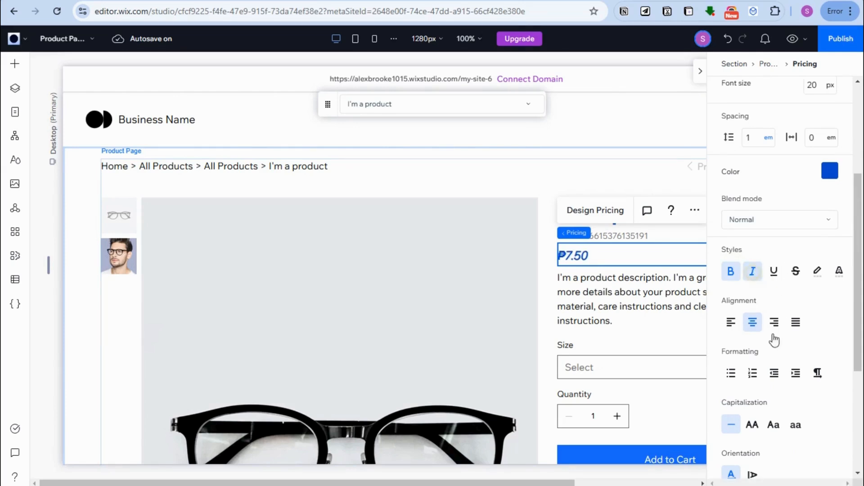
Review the remaining price text settings and the design options for the "From" label and strikethrough price.
scroll(774, 351, down, 5)
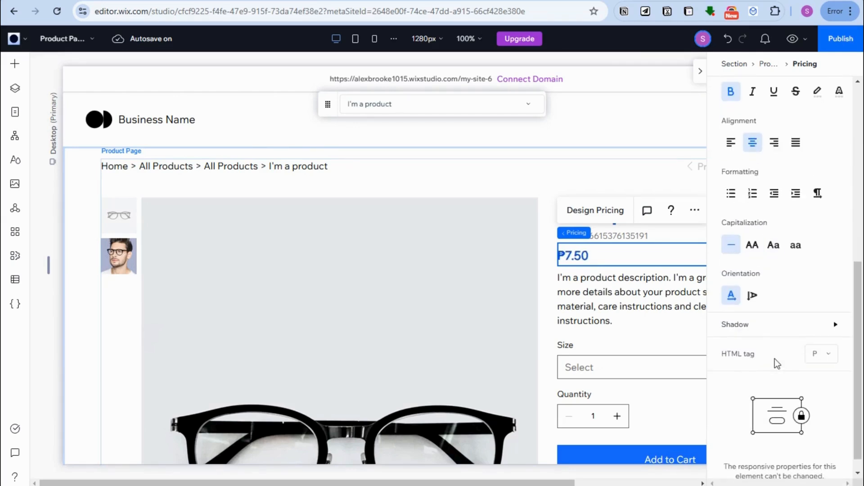
scroll(775, 359, up, 10)
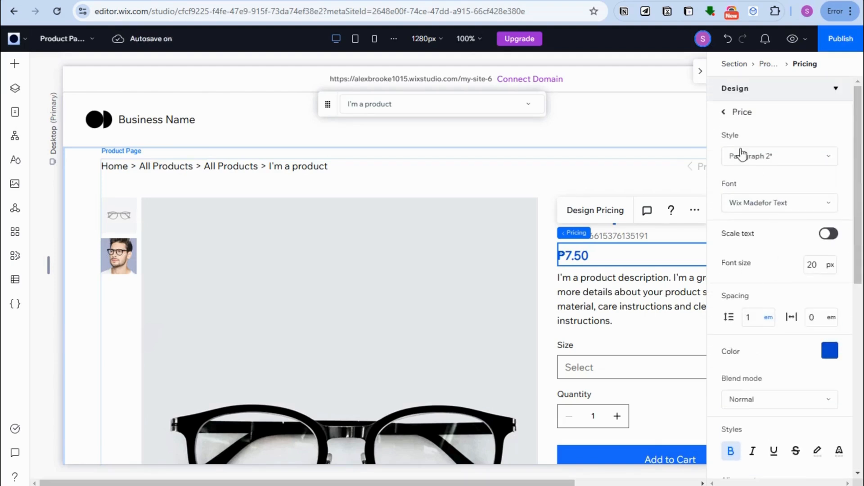
click(724, 112)
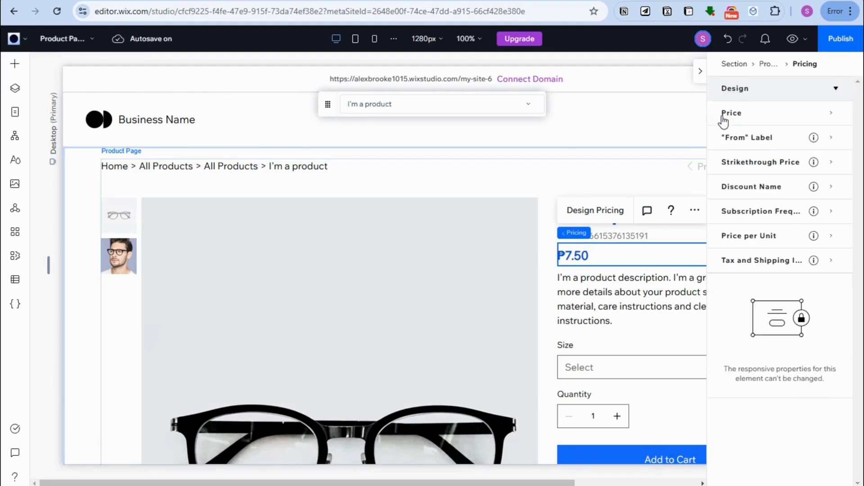
click(759, 140)
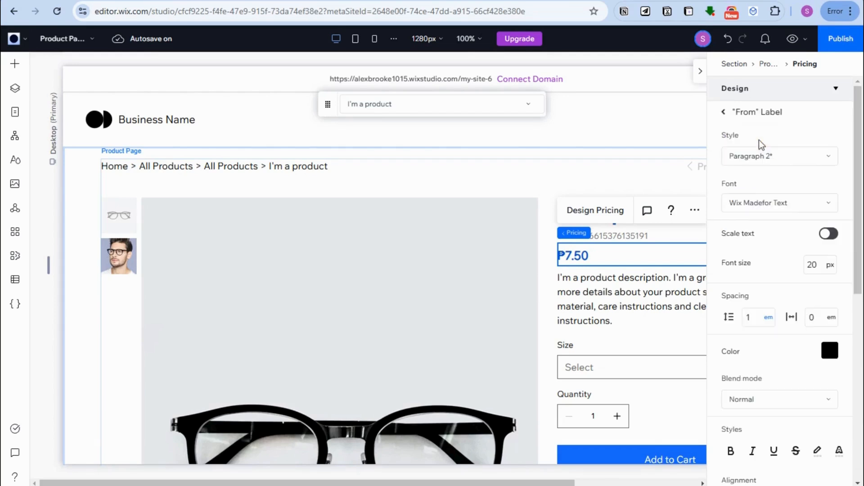
click(724, 112)
click(739, 117)
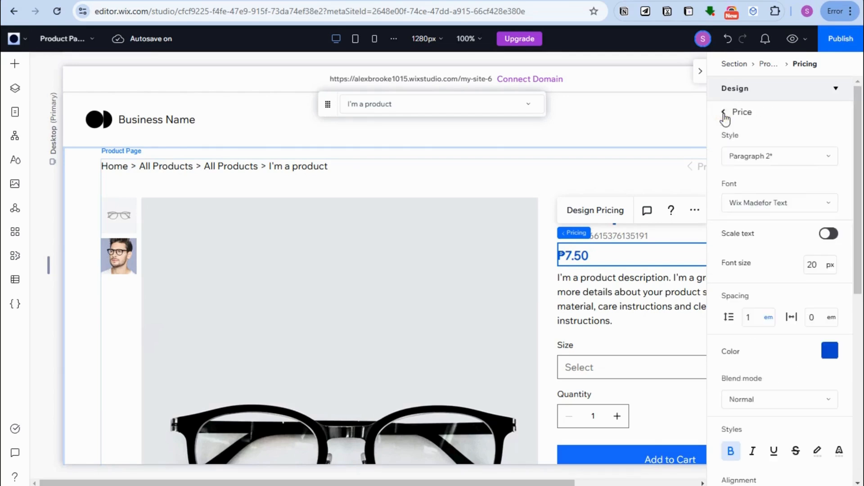
click(724, 114)
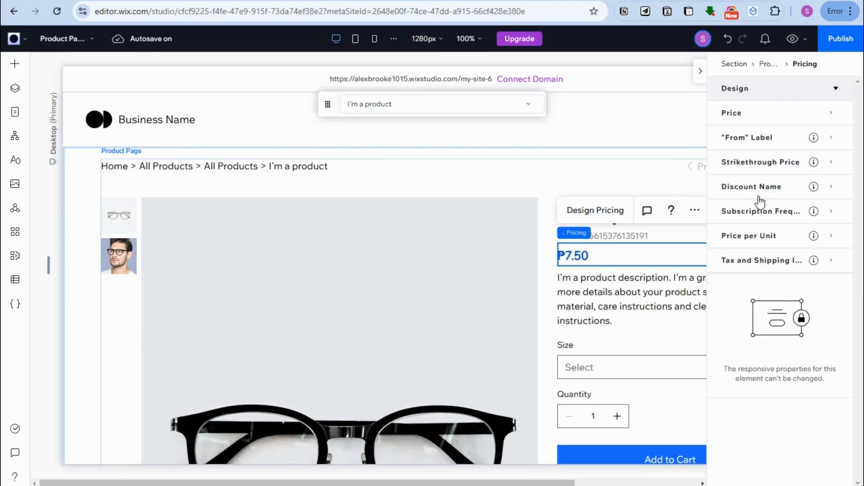
click(757, 163)
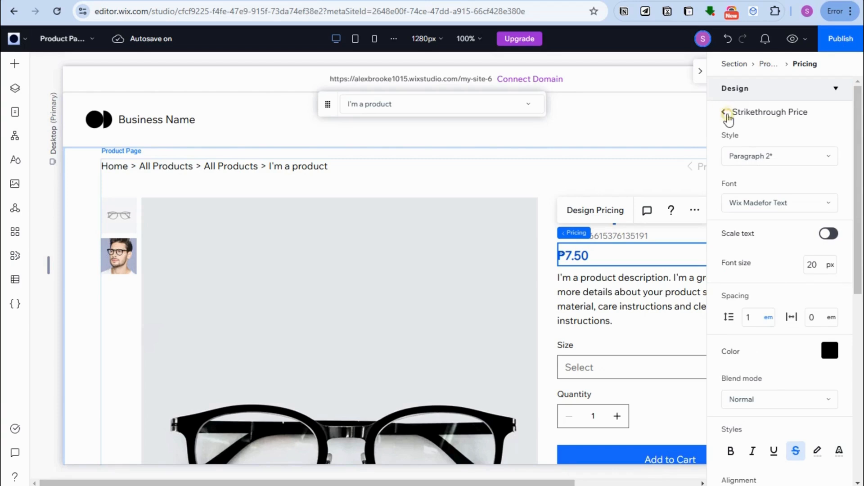
click(724, 111)
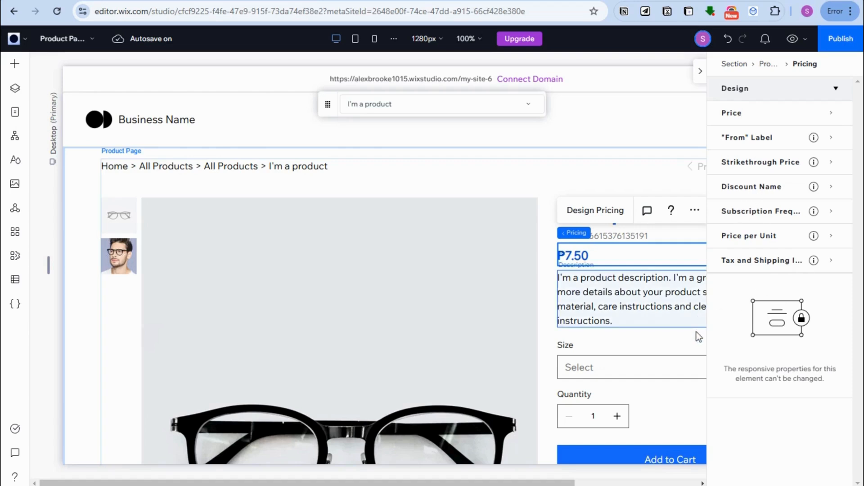
Check the product description's expand/collapse button design settings, and set the description's text style to Paragraph 3.
click(650, 308)
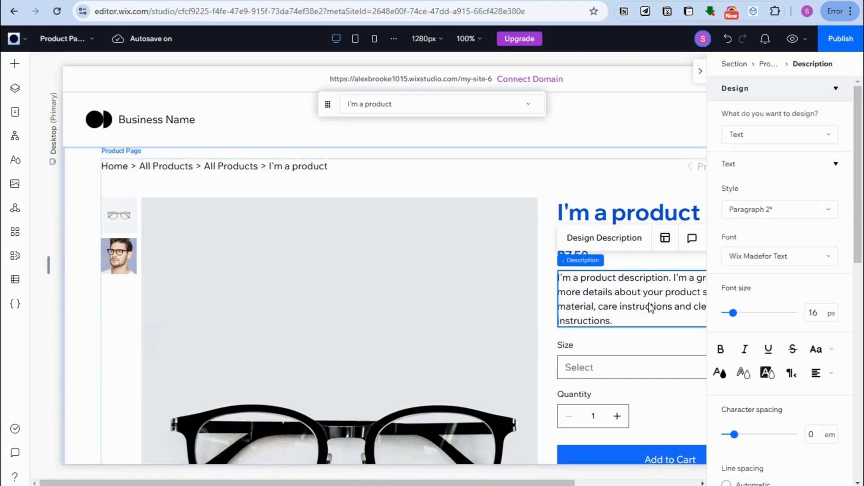
click(798, 147)
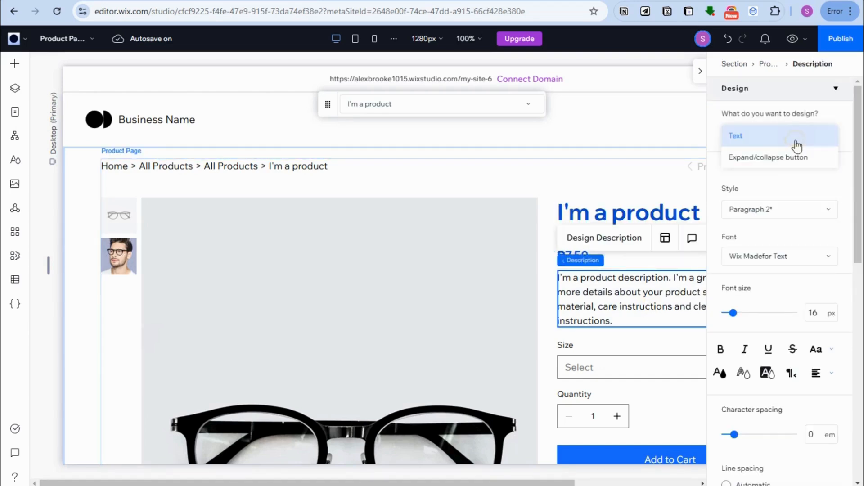
click(784, 155)
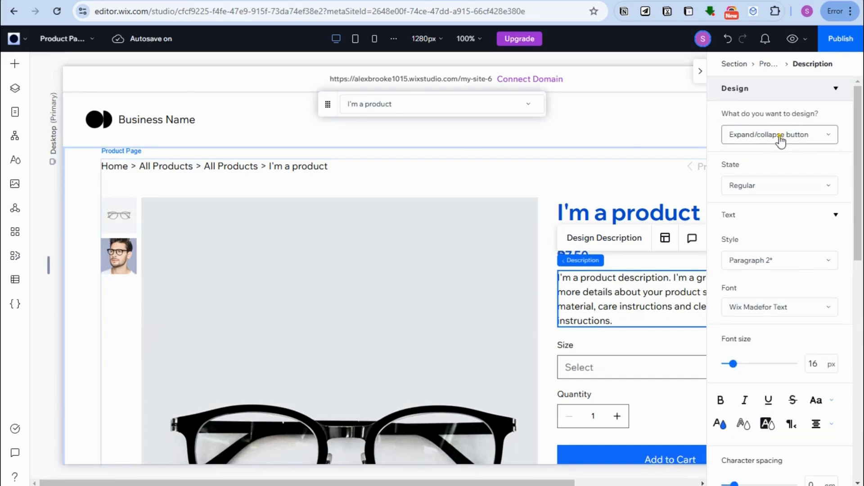
click(780, 137)
click(756, 119)
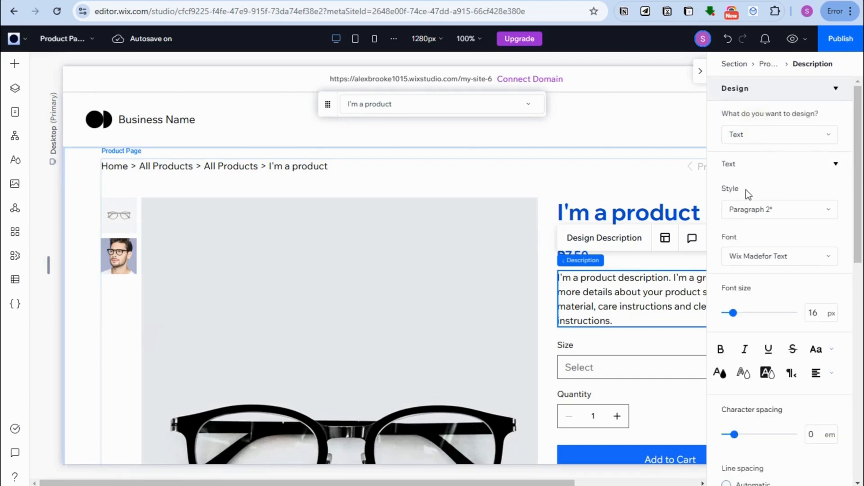
click(764, 211)
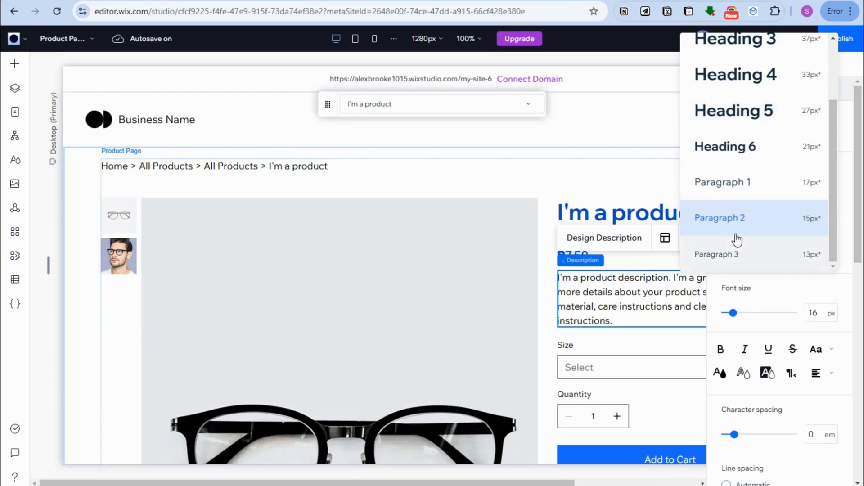
click(732, 254)
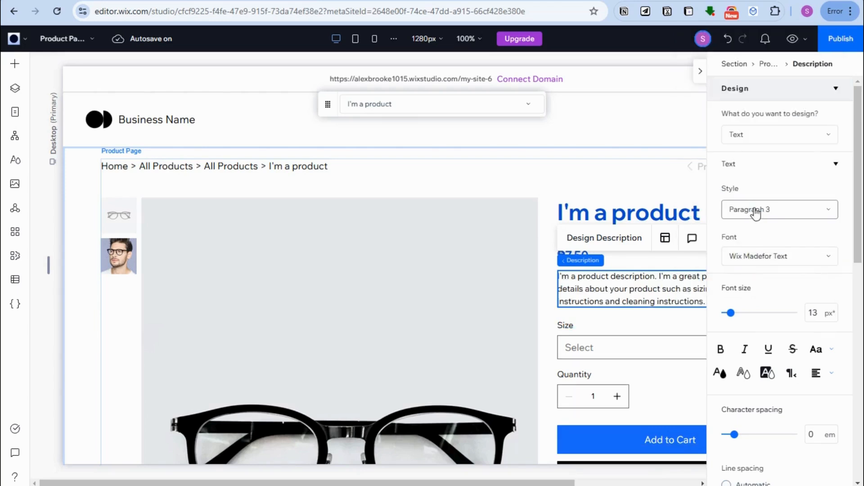
Set the product description's font to Wix Madefor Text XBold at 18 px and make it bold.
click(810, 259)
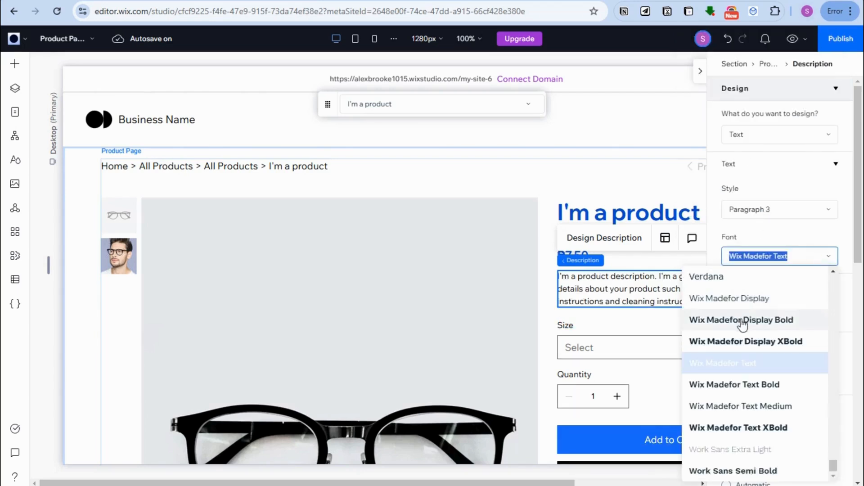
click(743, 427)
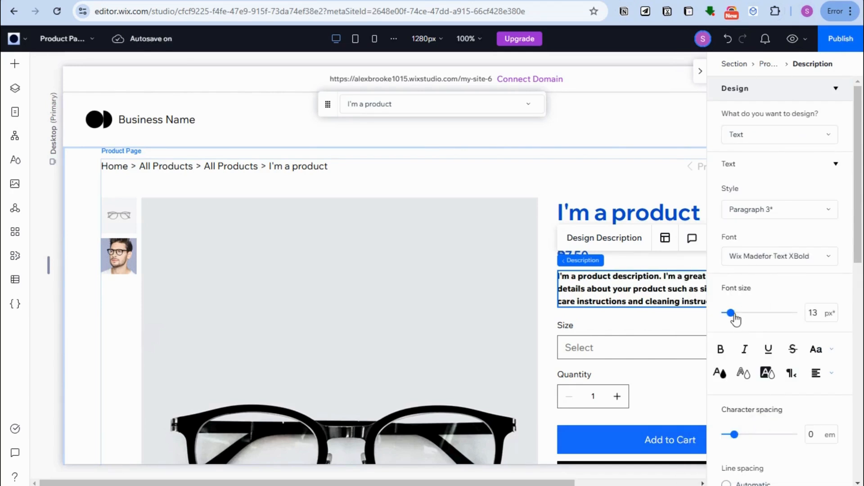
drag(735, 316, 732, 313)
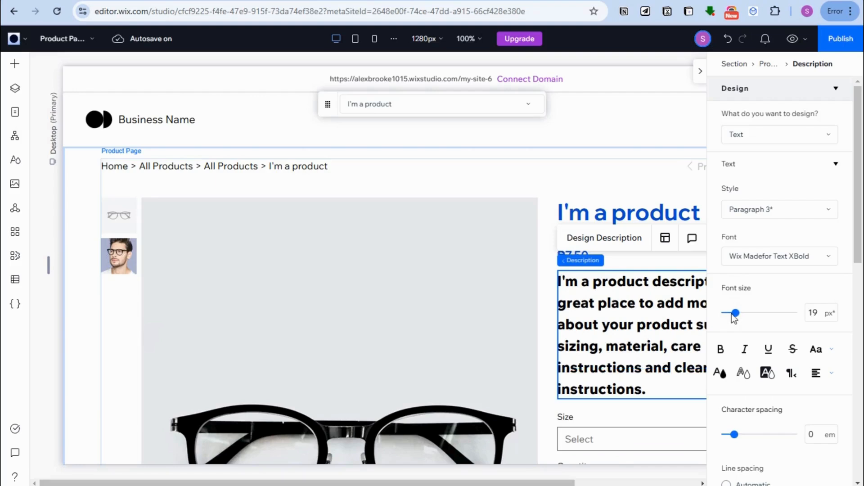
click(728, 356)
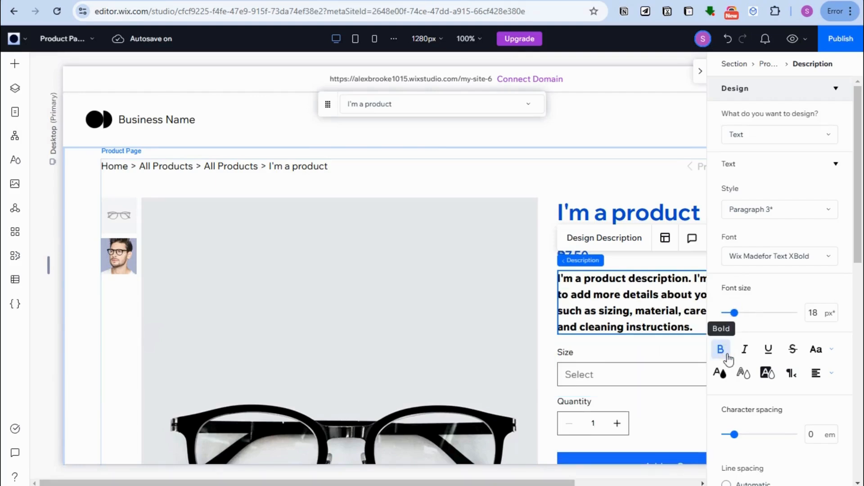
Increase the description's character spacing to about 0.05 em and set its text shadow angle to 337°.
scroll(775, 364, down, 1)
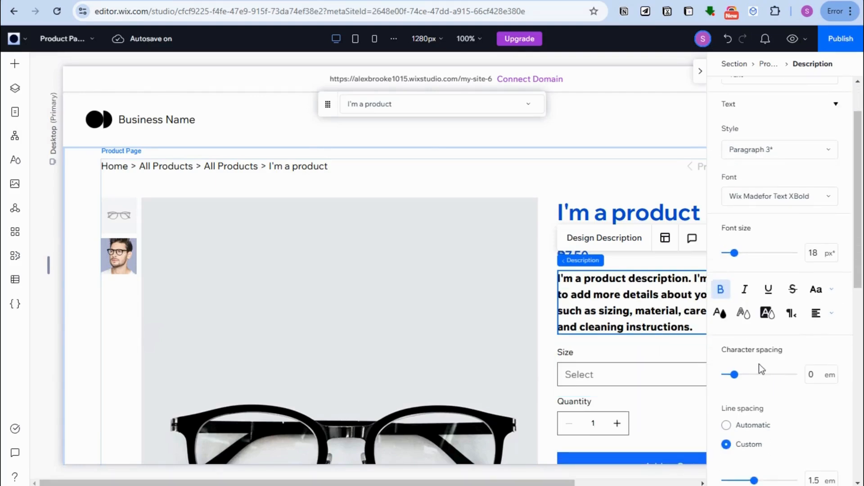
scroll(750, 368, down, 1)
drag(735, 315, 741, 316)
scroll(762, 354, down, 3)
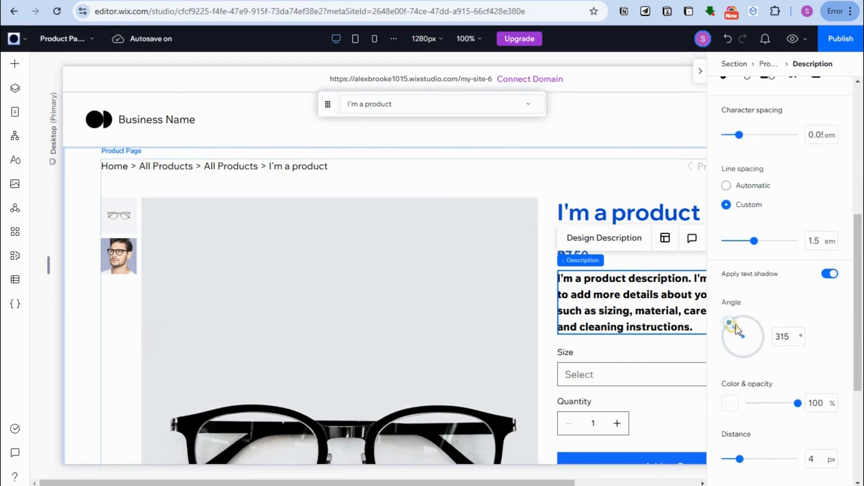
mouse_move(736, 326)
mouse_down()
mouse_move(747, 333)
mouse_move(735, 323)
mouse_up()
scroll(772, 354, down, 2)
drag(798, 284, 816, 288)
scroll(744, 361, down, 2)
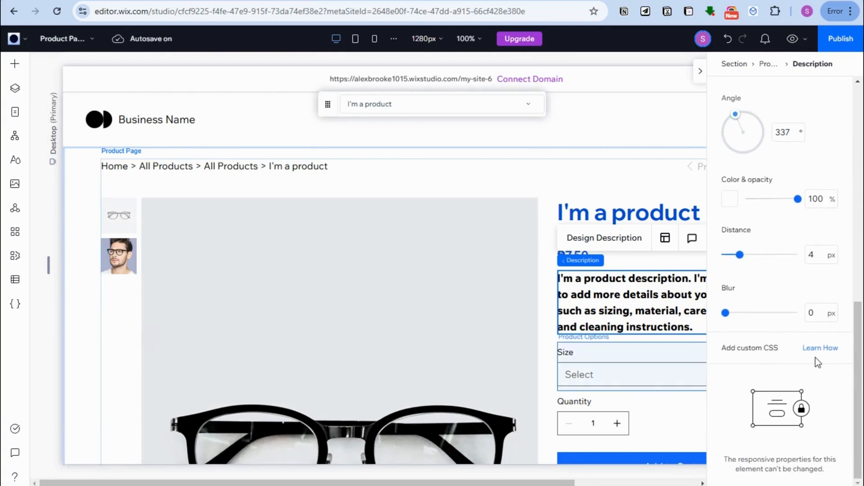
Select the Size product option below the description and look through its list of choices.
click(602, 376)
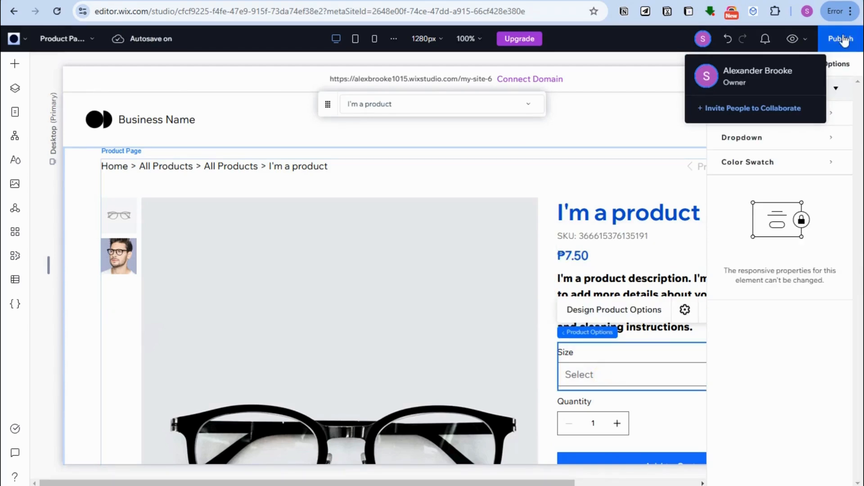
click(675, 213)
scroll(667, 243, down, 2)
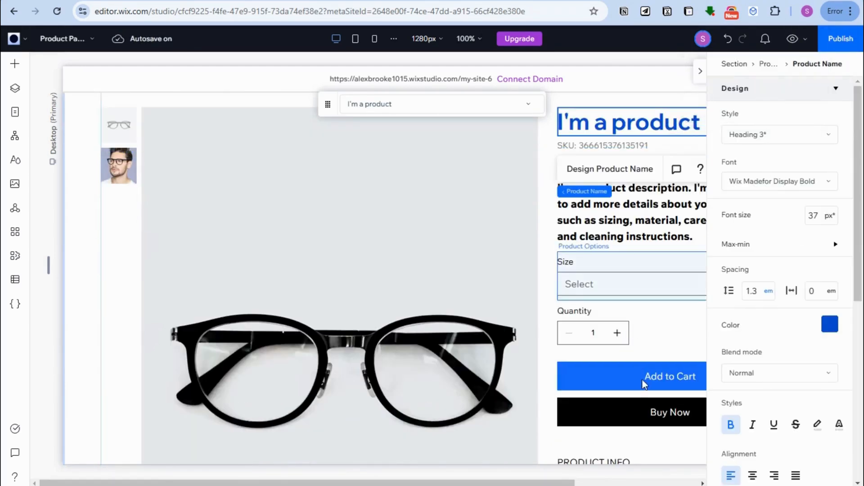
click(599, 282)
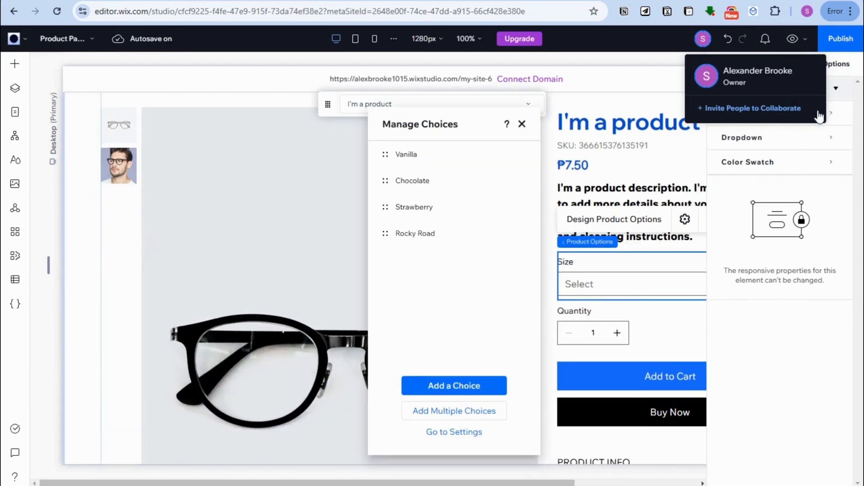
double_click(642, 276)
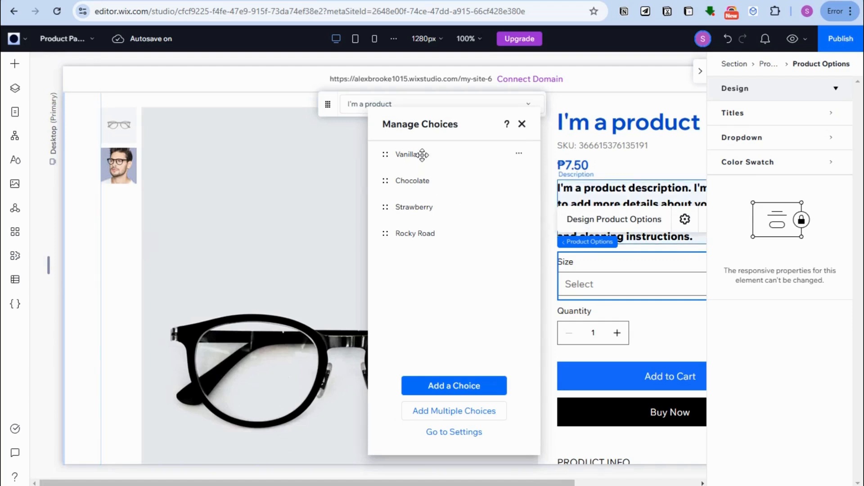
click(616, 260)
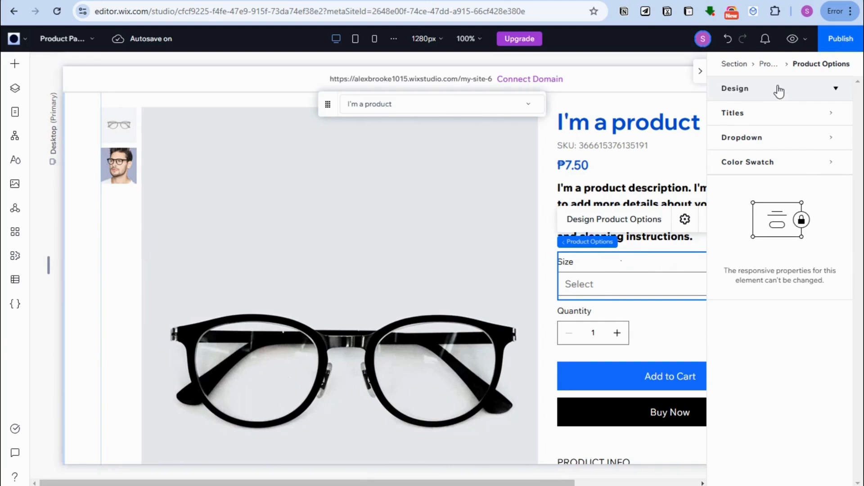
click(637, 267)
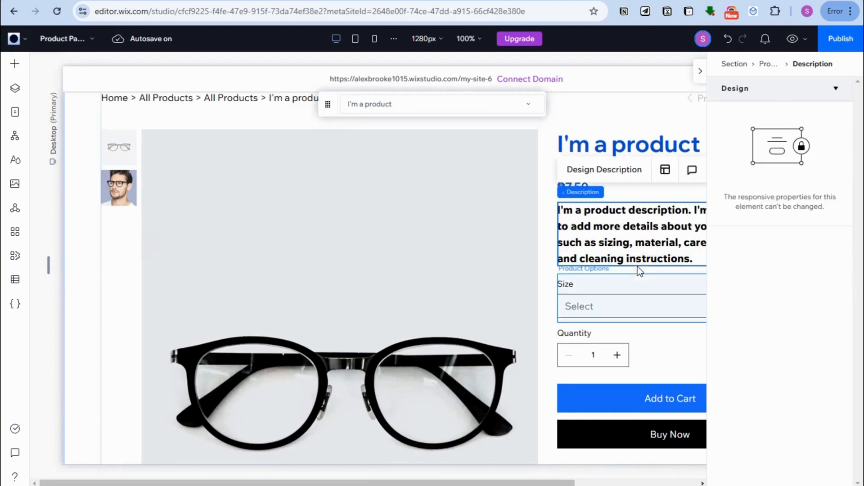
Check the title text design settings of the product options.
click(641, 283)
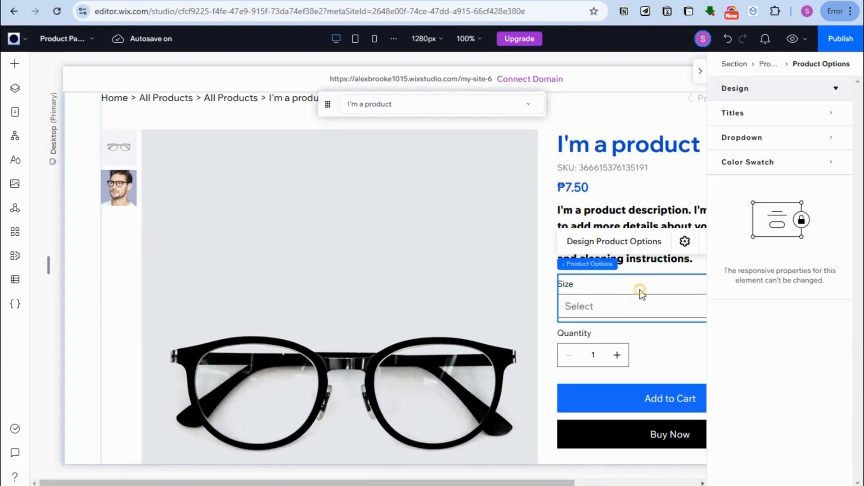
click(784, 121)
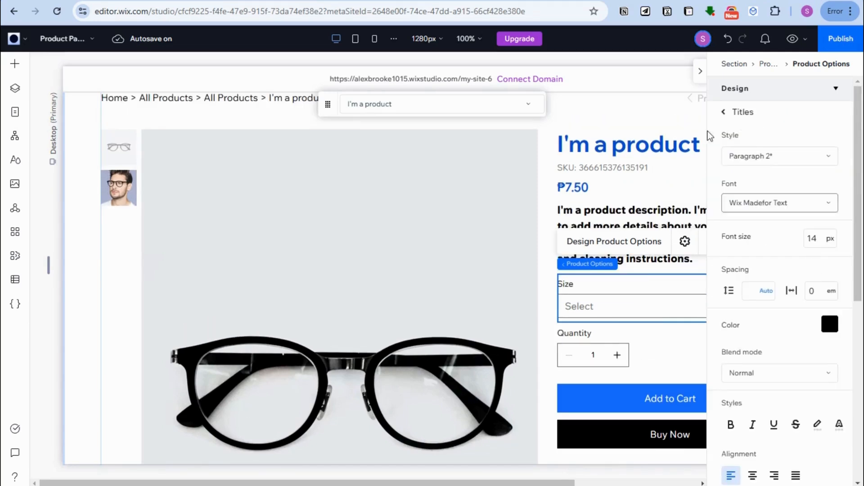
click(723, 113)
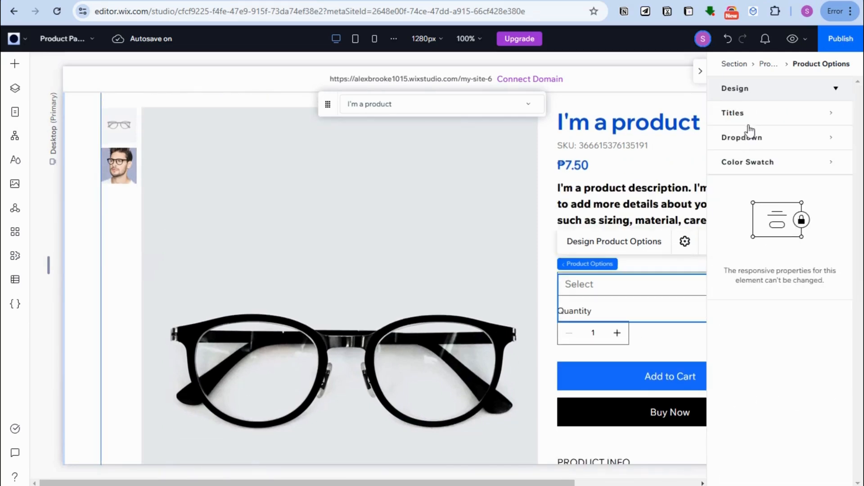
Color the product option dropdown's input field icon gray #6E6E6E and adjust the field's background opacity.
click(756, 139)
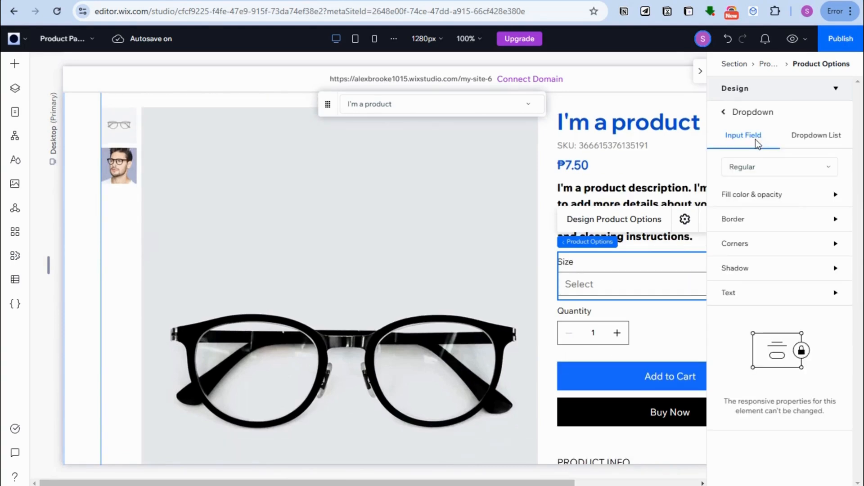
click(756, 198)
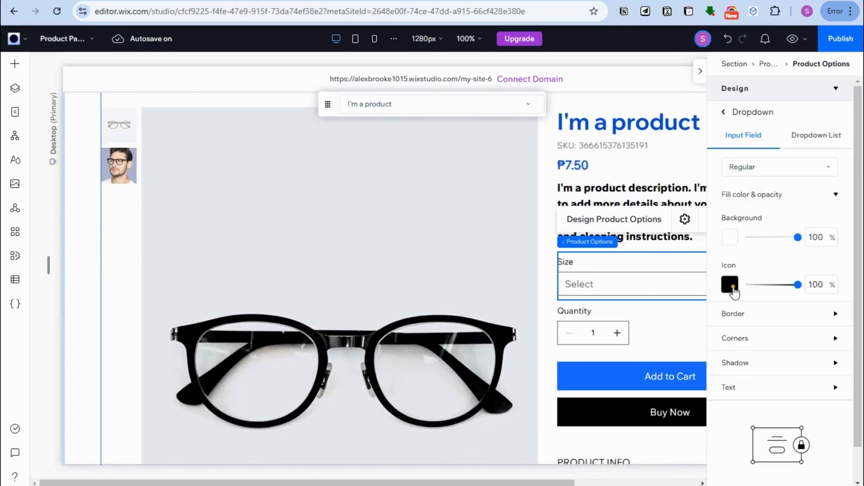
click(731, 285)
click(807, 359)
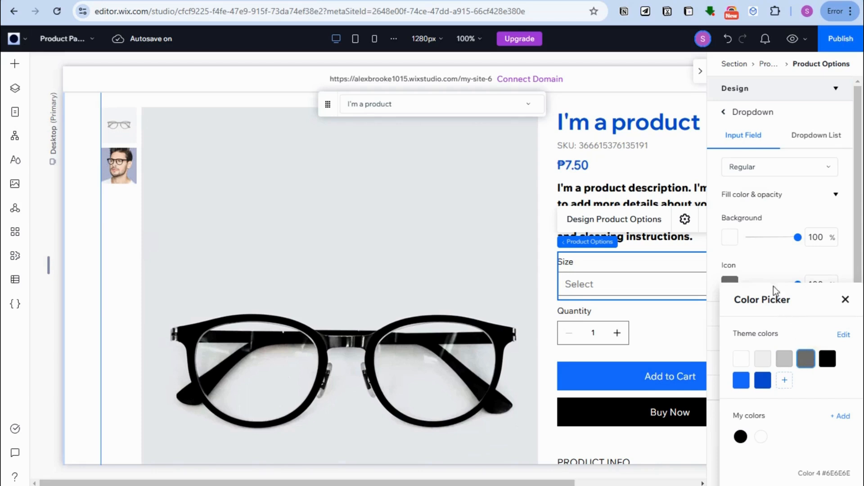
click(718, 97)
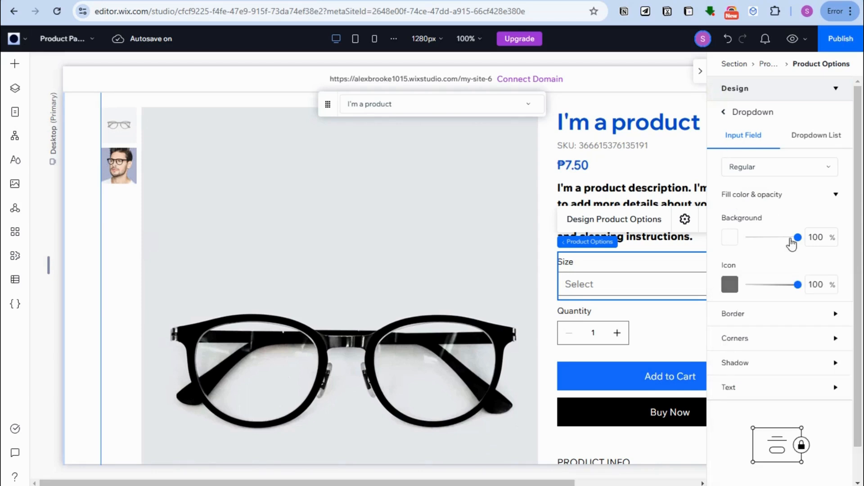
mouse_move(798, 237)
mouse_down()
mouse_move(768, 241)
mouse_move(791, 238)
mouse_up()
click(725, 111)
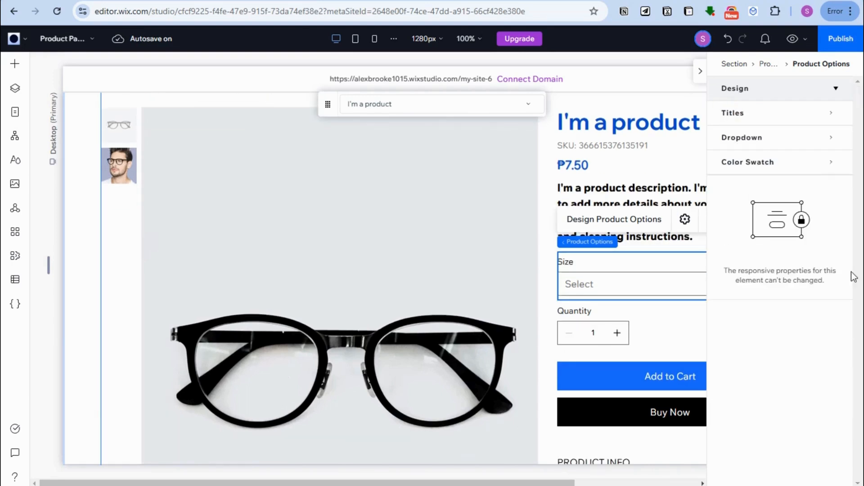
Check the quantity selector's design options and its button settings.
click(593, 333)
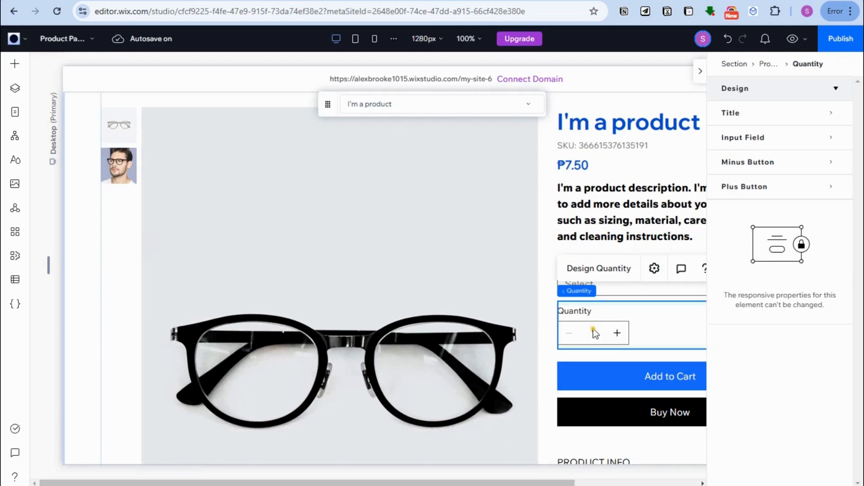
double_click(593, 330)
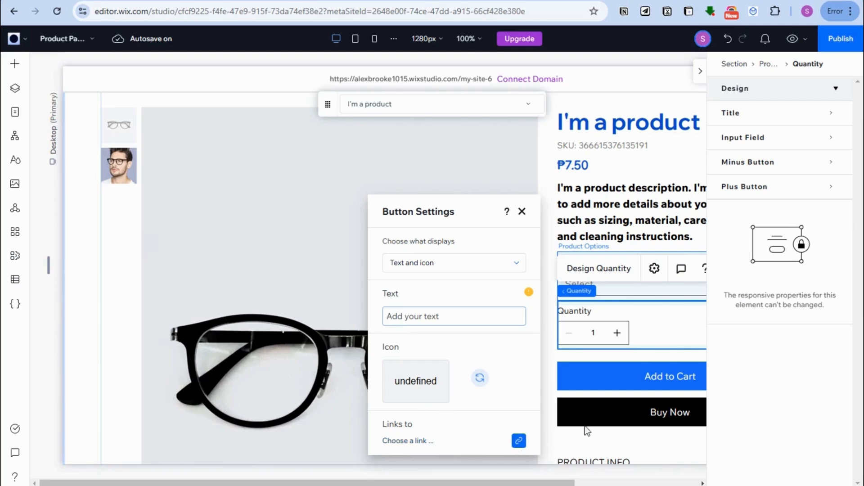
Change the Add to Cart button's background fill to the black theme color in its regular state.
click(636, 383)
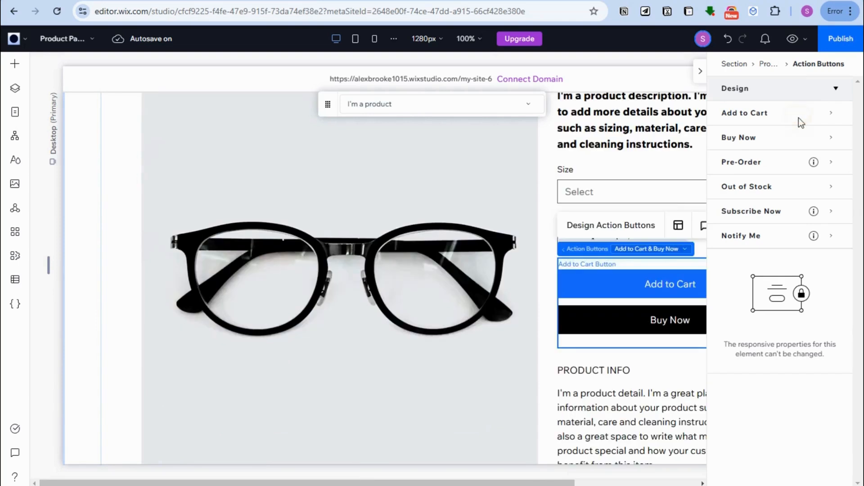
click(800, 115)
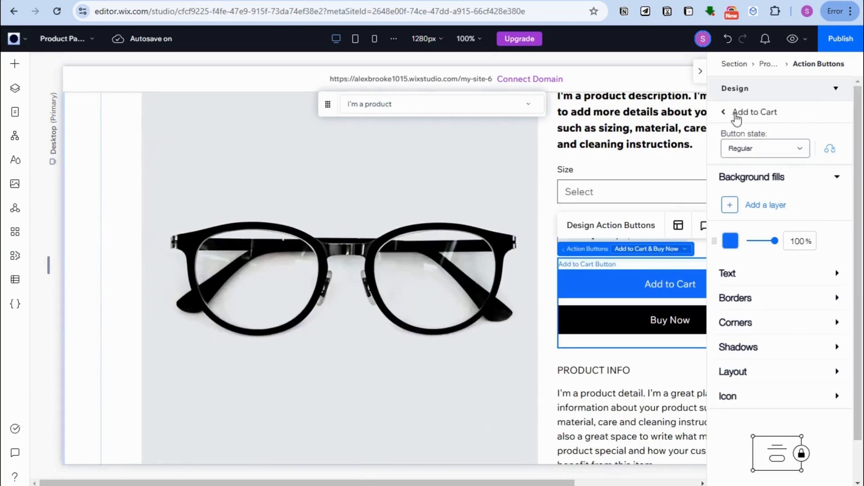
click(730, 241)
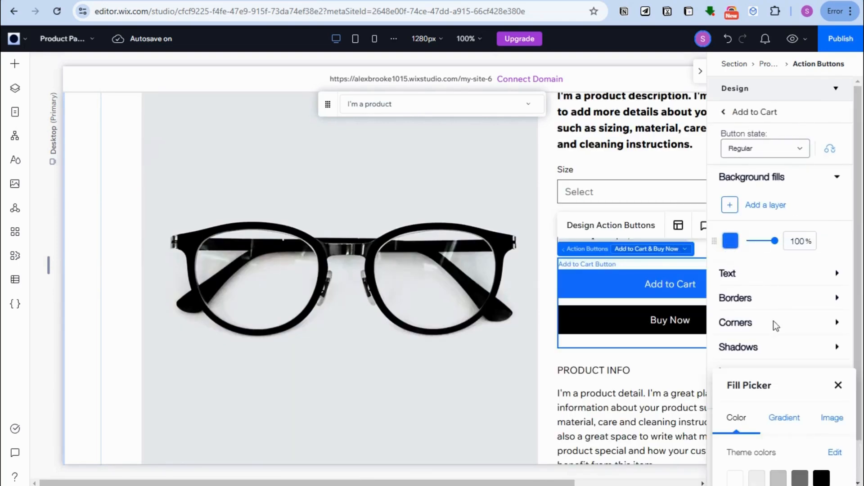
click(822, 477)
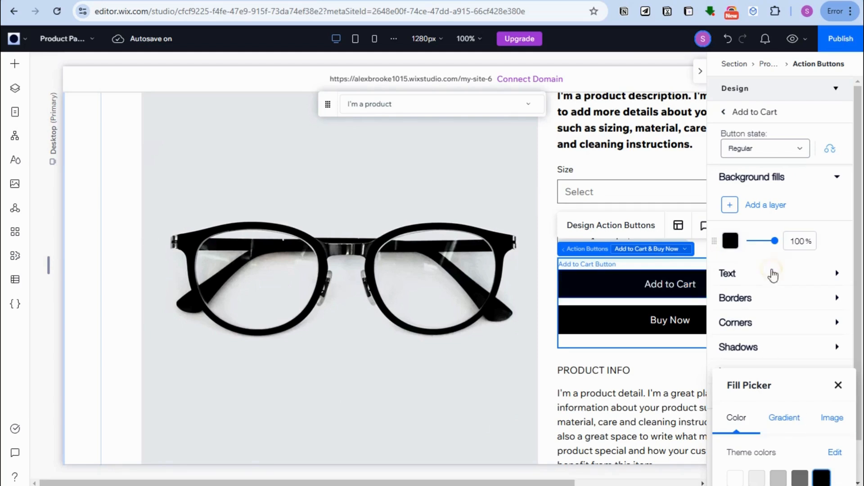
Review the Add to Cart button's text, border, corner and shadow design settings.
click(773, 275)
click(796, 275)
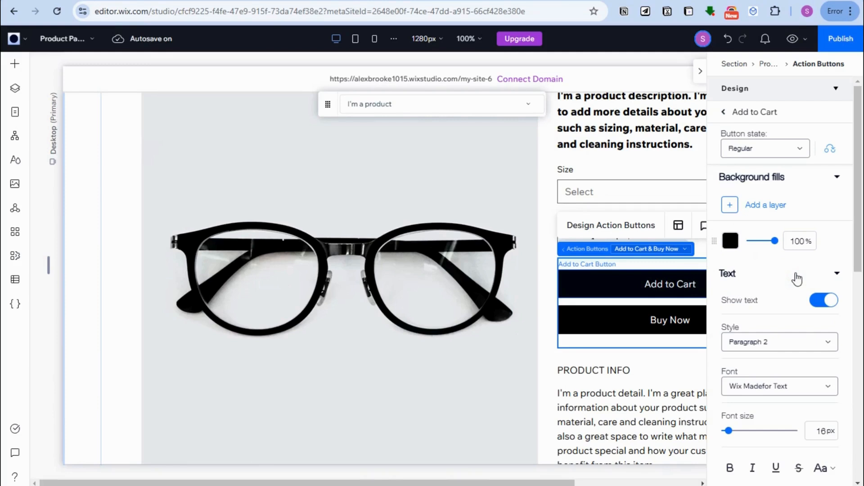
click(835, 274)
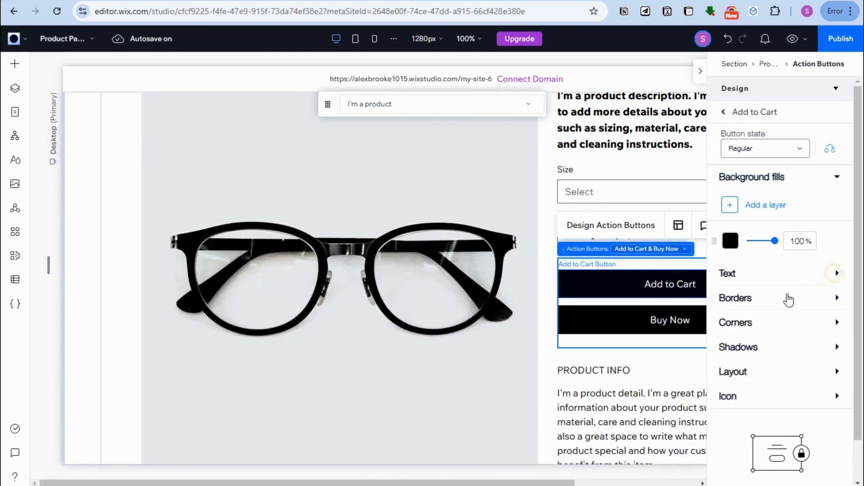
click(743, 304)
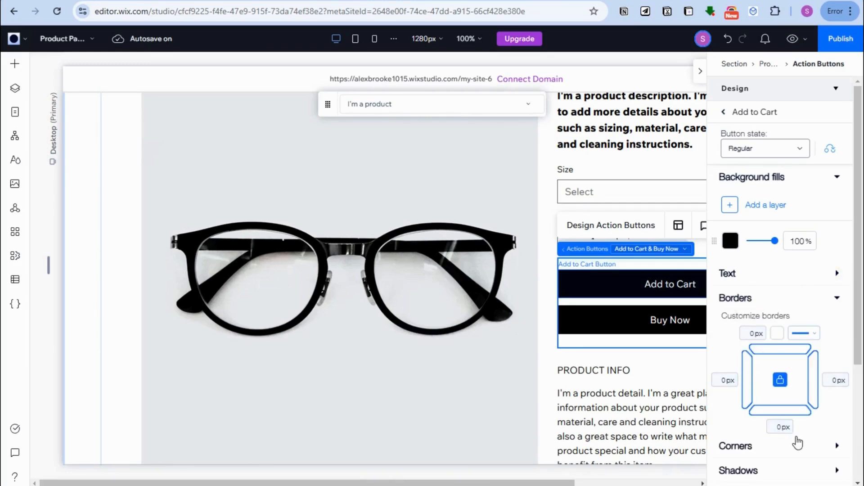
click(837, 299)
click(786, 348)
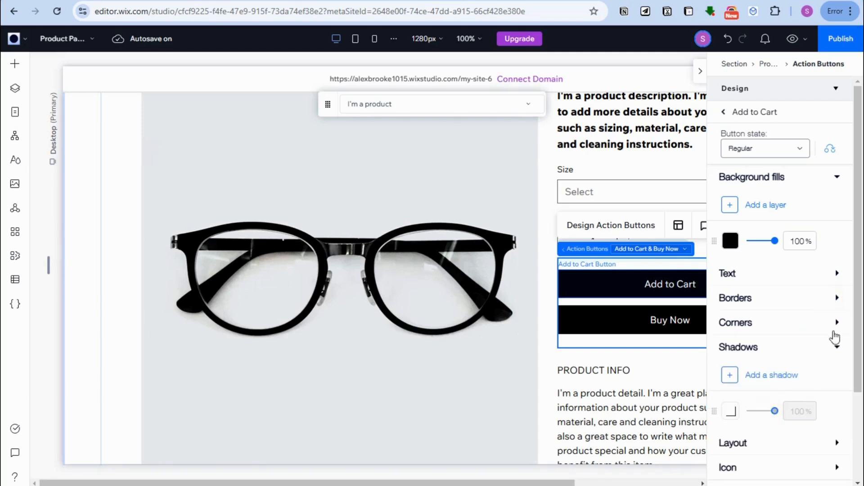
click(820, 329)
click(822, 331)
scroll(820, 387, down, 1)
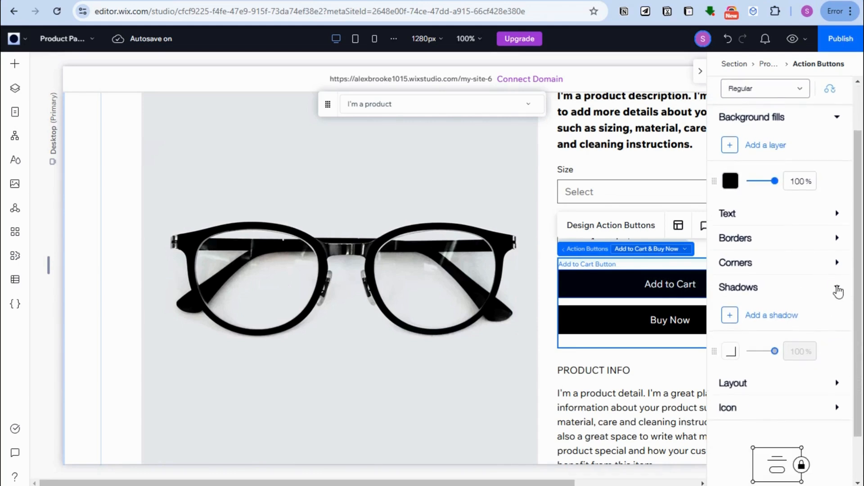
click(834, 288)
Review the Add to Cart button's layout padding and icon display settings.
click(783, 326)
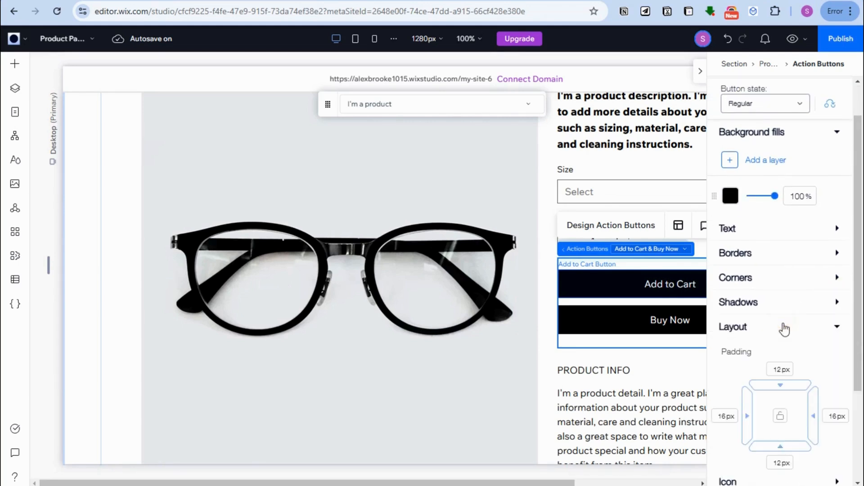
scroll(783, 405, down, 3)
scroll(802, 392, up, 3)
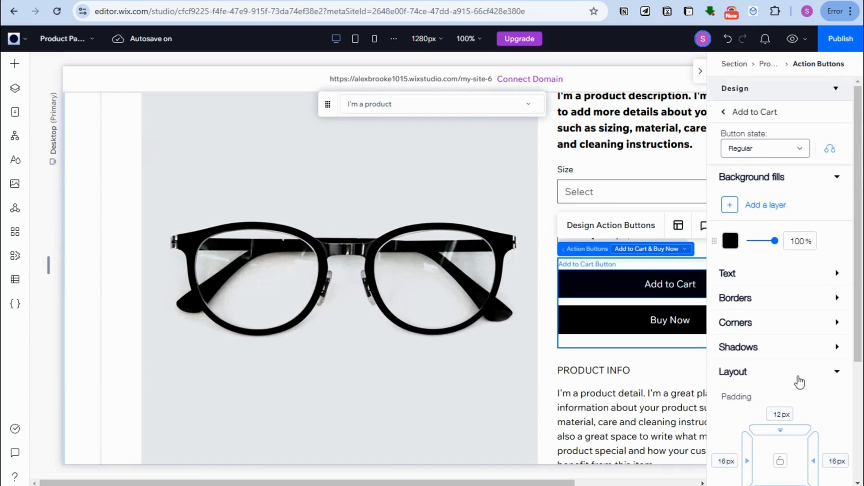
click(799, 378)
click(756, 402)
scroll(783, 412, down, 2)
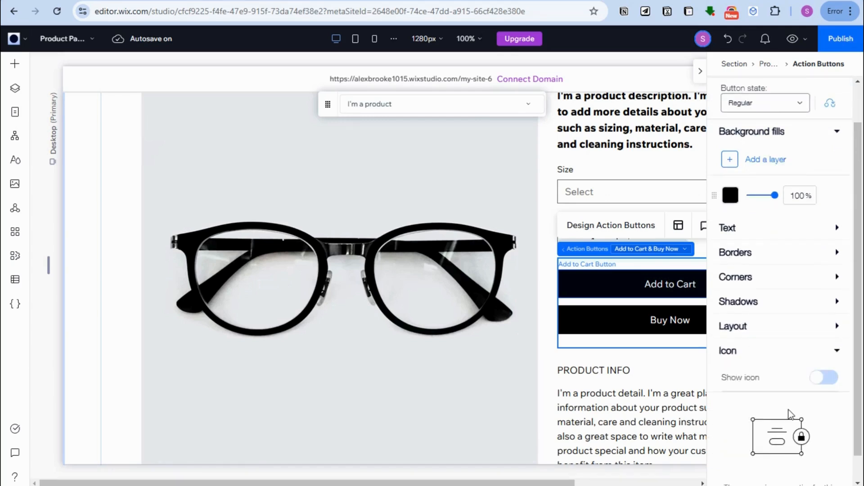
Check the design settings of the Pre-Order and Notify Me buttons, including the Notify Me button's background fill options.
scroll(785, 360, up, 2)
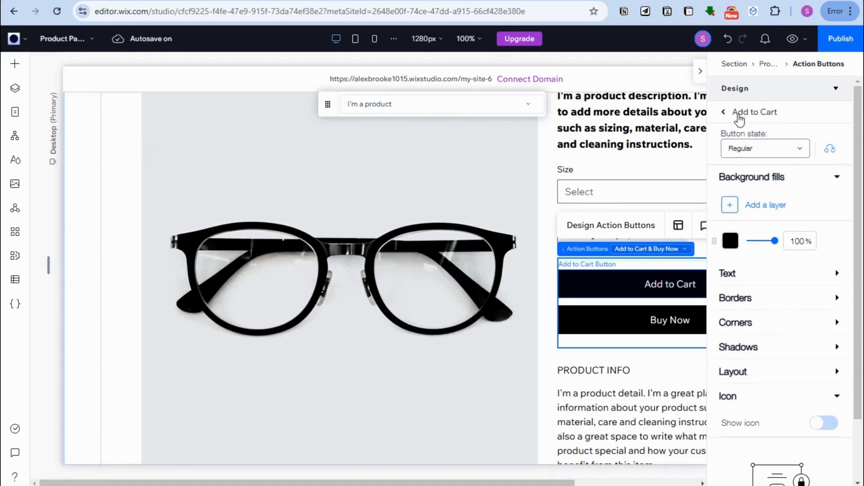
click(728, 112)
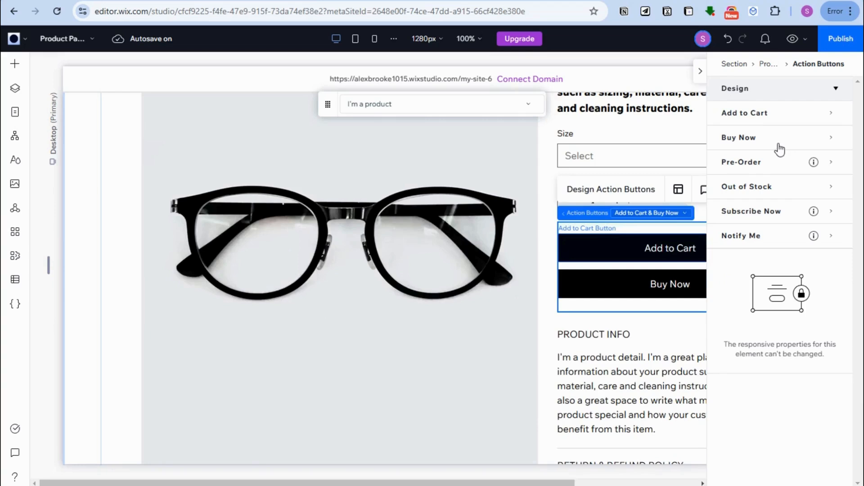
click(782, 163)
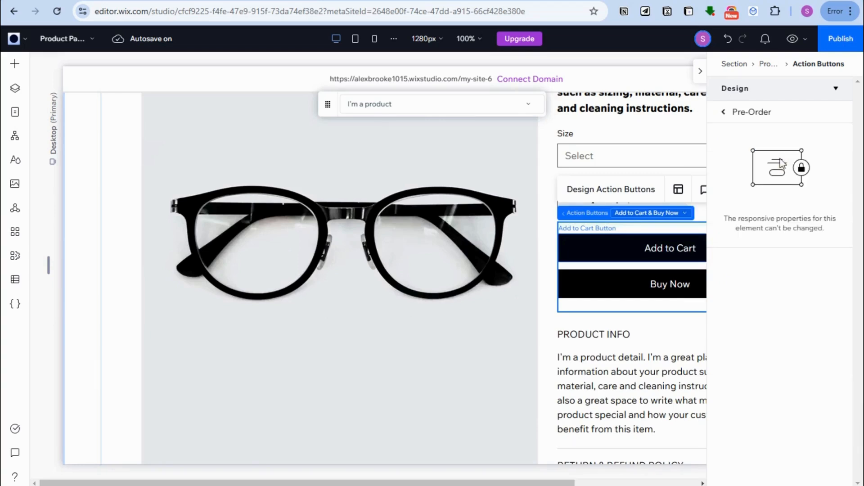
click(725, 113)
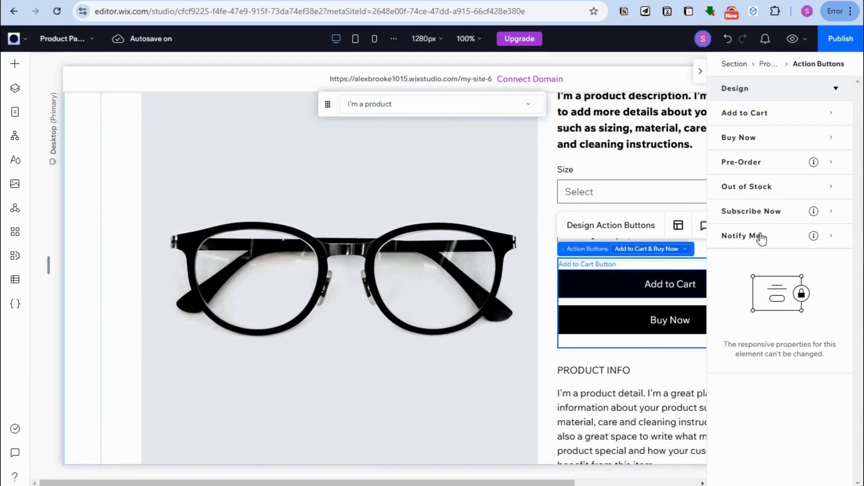
click(775, 242)
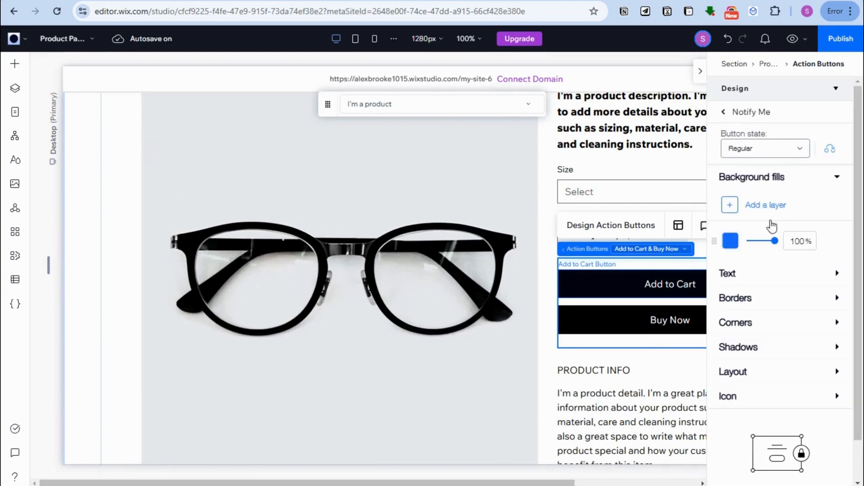
click(731, 242)
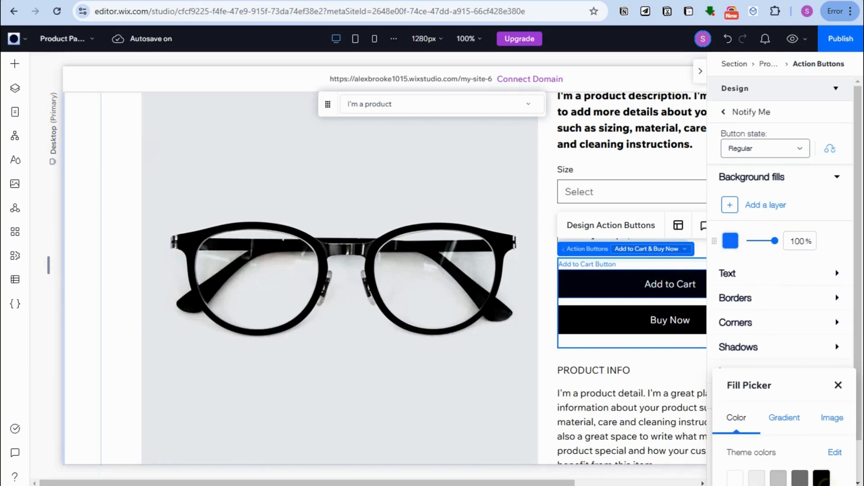
click(724, 112)
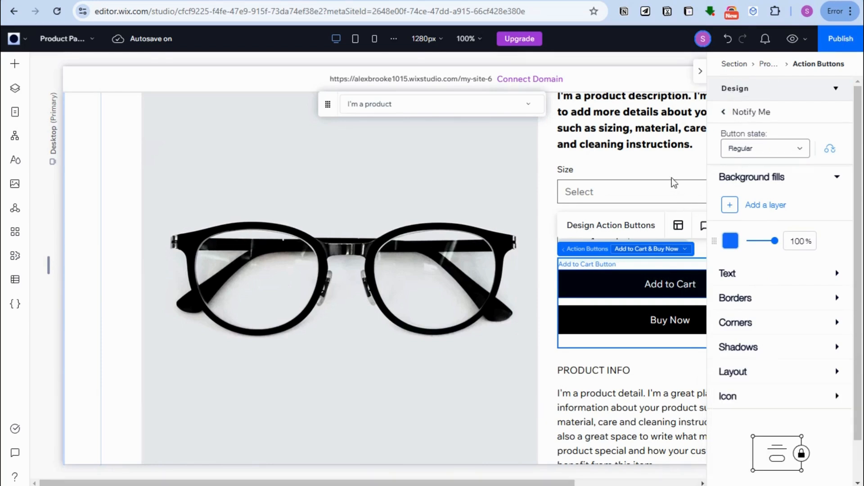
Select the product page's info section and check its title design settings.
click(655, 352)
scroll(654, 352, down, 3)
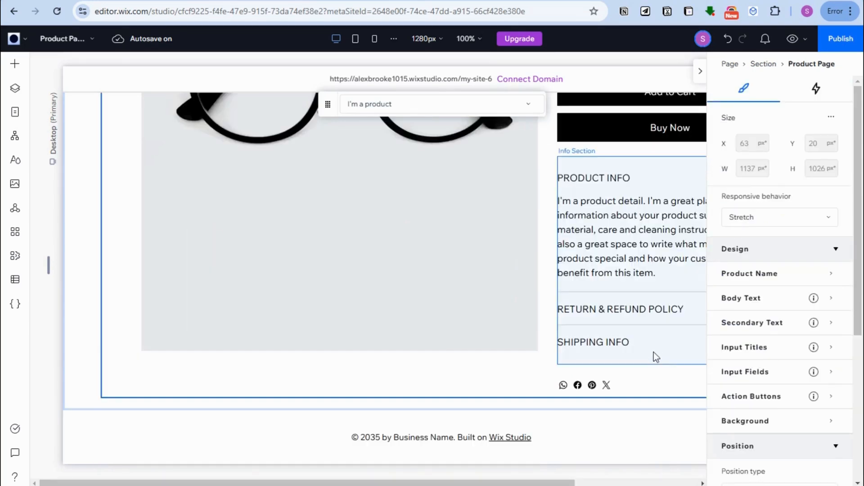
click(638, 198)
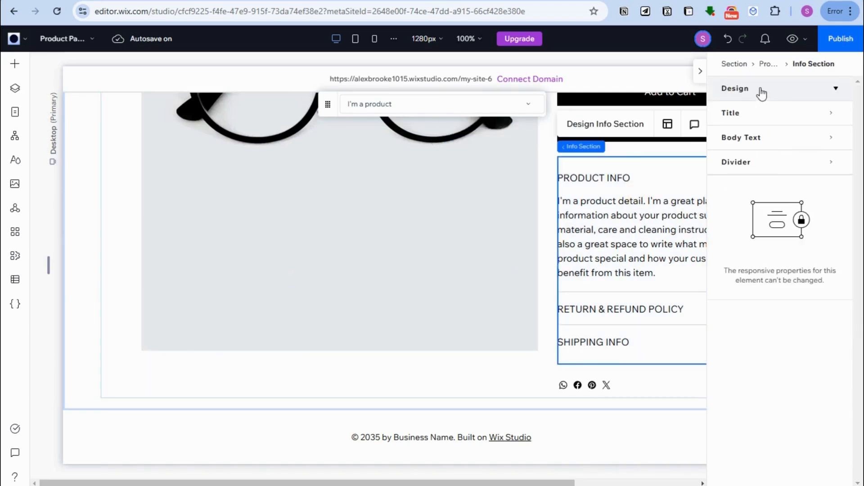
scroll(759, 93, up, 2)
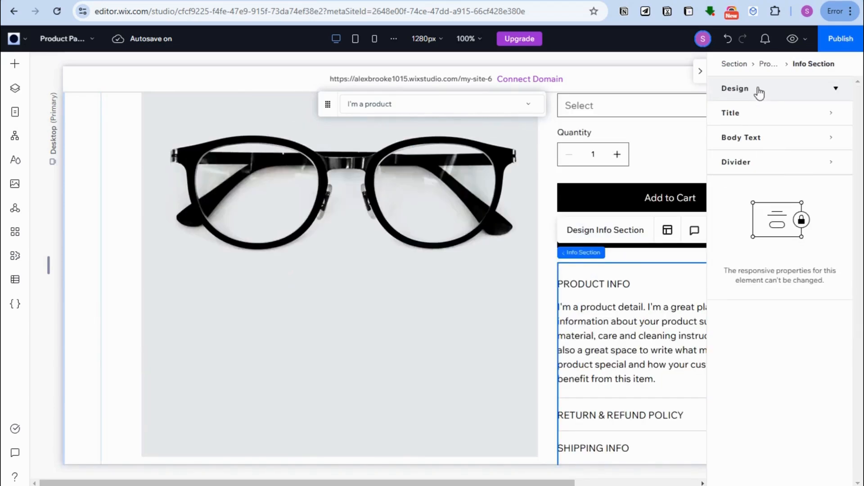
click(759, 118)
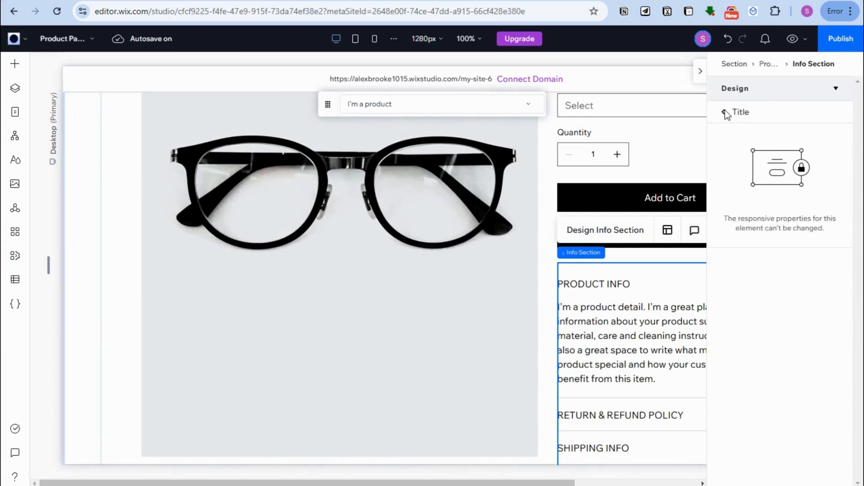